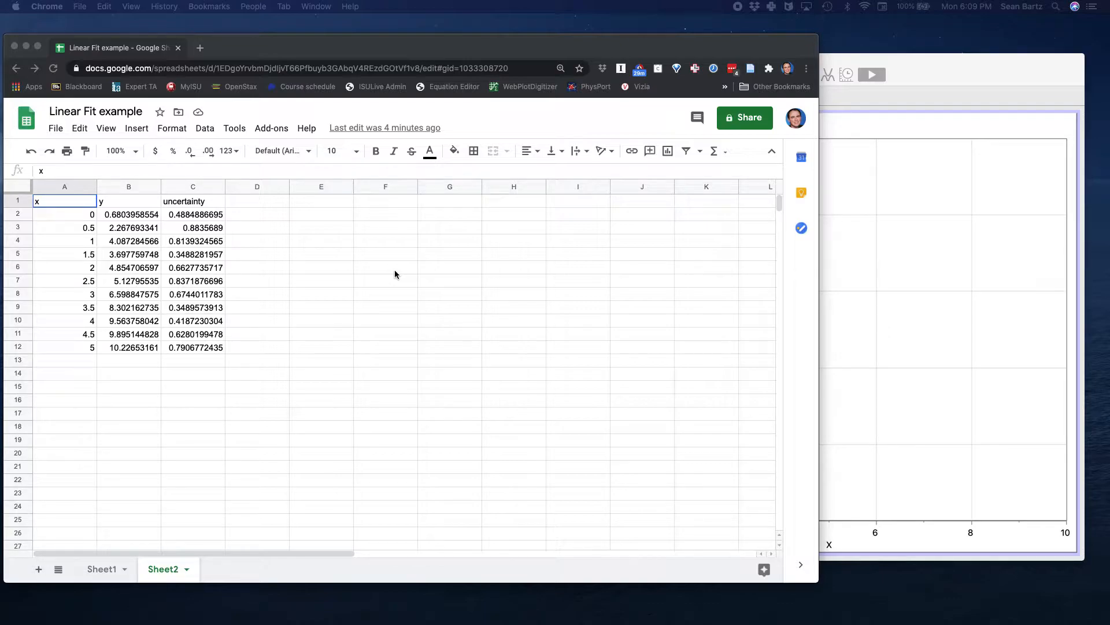
Review the x, y and uncertainty values in rows 2 to 12 of the sheet
left_click(80, 216)
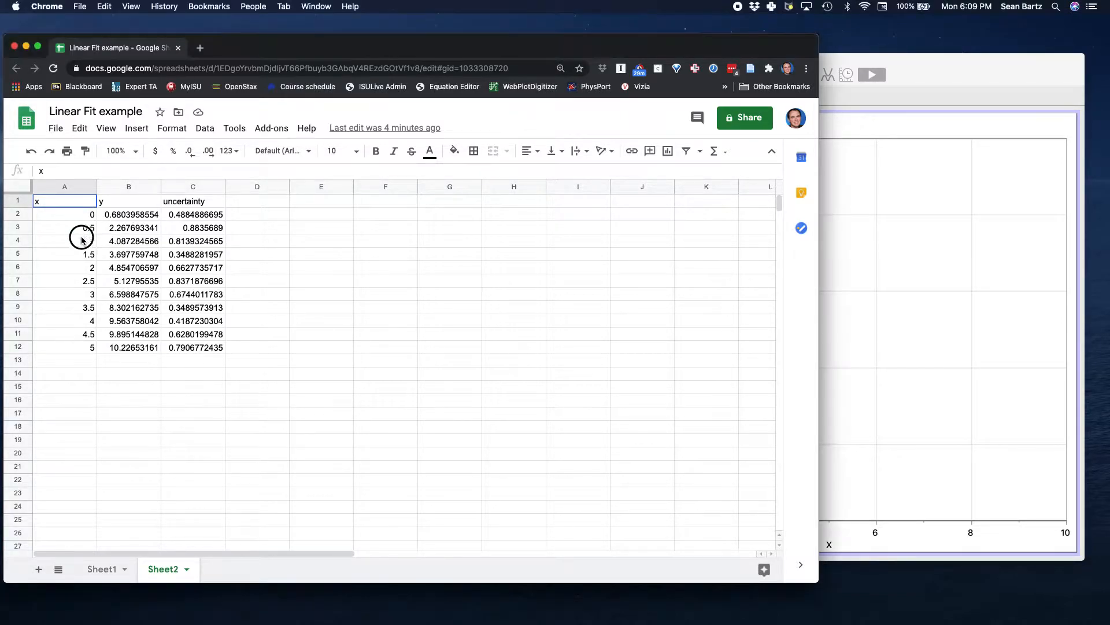
left_click(80, 219)
left_click_drag(79, 223, 89, 339)
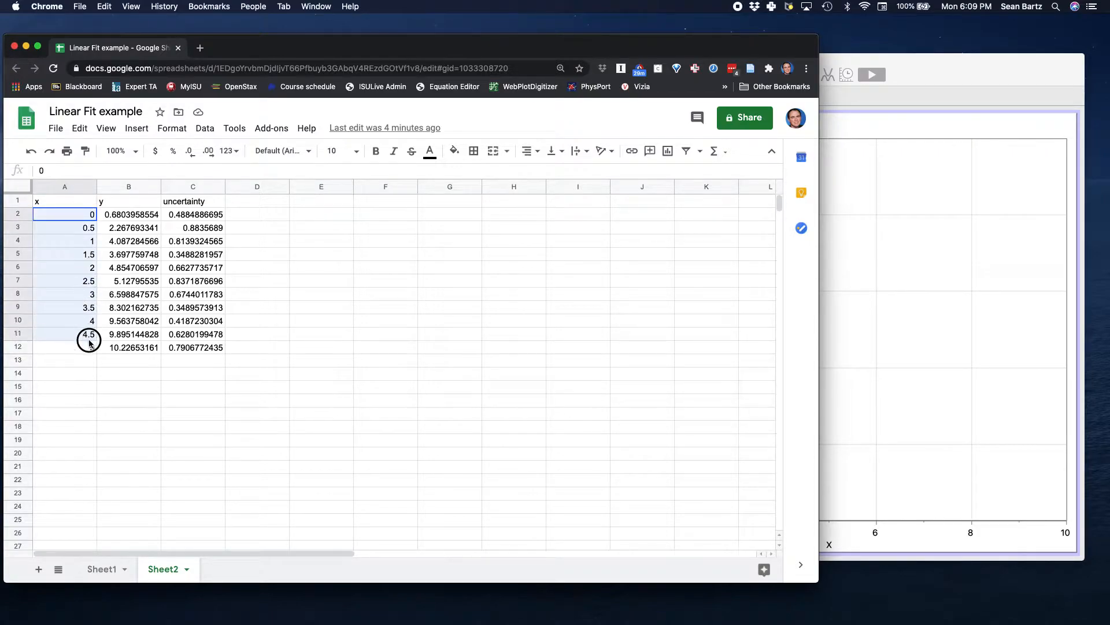
left_click_drag(126, 218, 129, 341)
left_click_drag(192, 215, 197, 347)
Add the column header "1/uncertainty^2" in cell D1
left_click(251, 202)
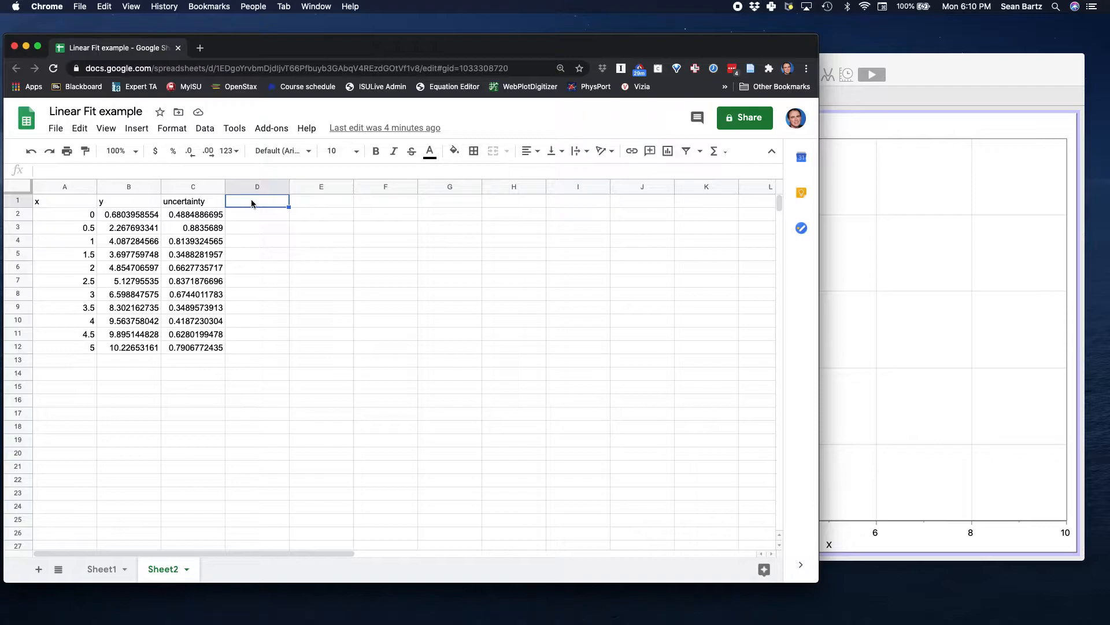
type("1/uncertainty")
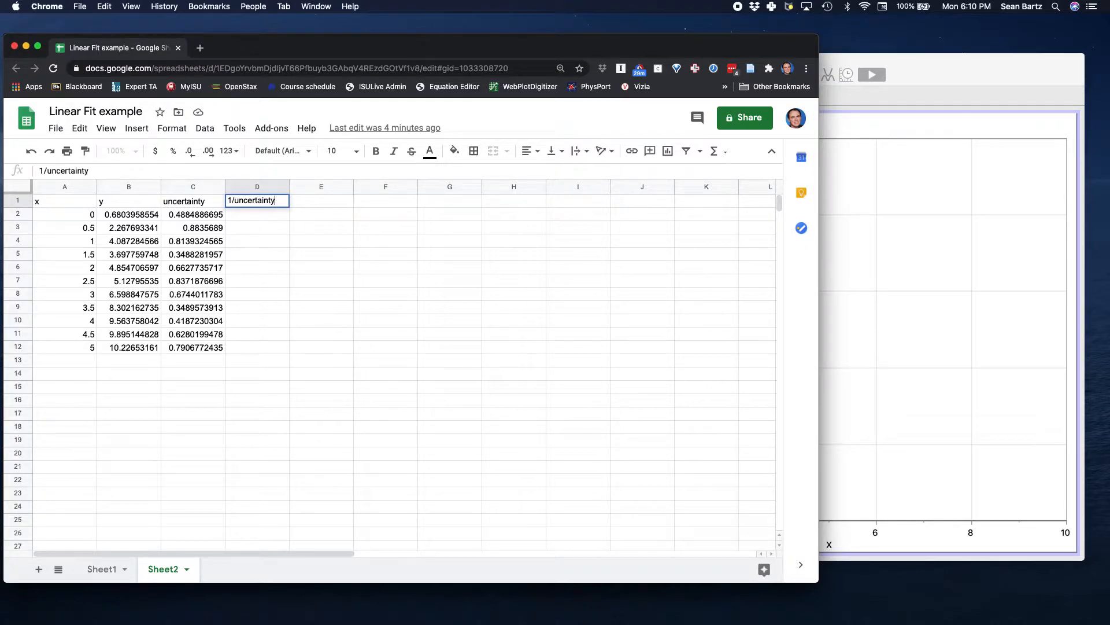
type("^2")
key("Return")
Enter the formula =1/C2^2 in cell D2 and fill it down through row 12
type("=")
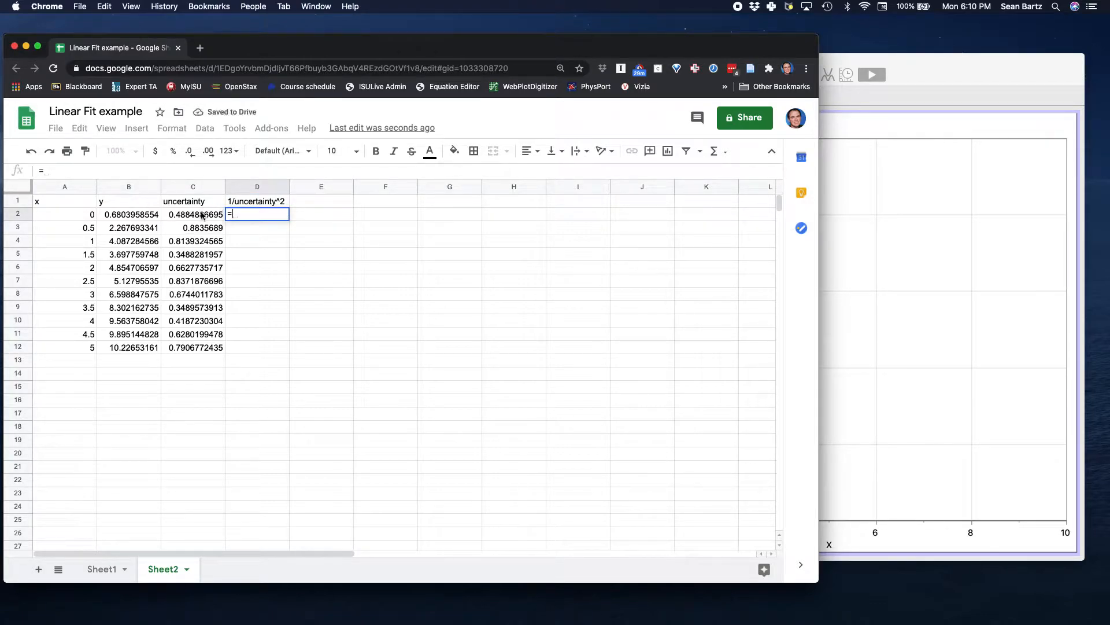
left_click(203, 217)
key("BackSpace")
key("BackSpace")
type("1/")
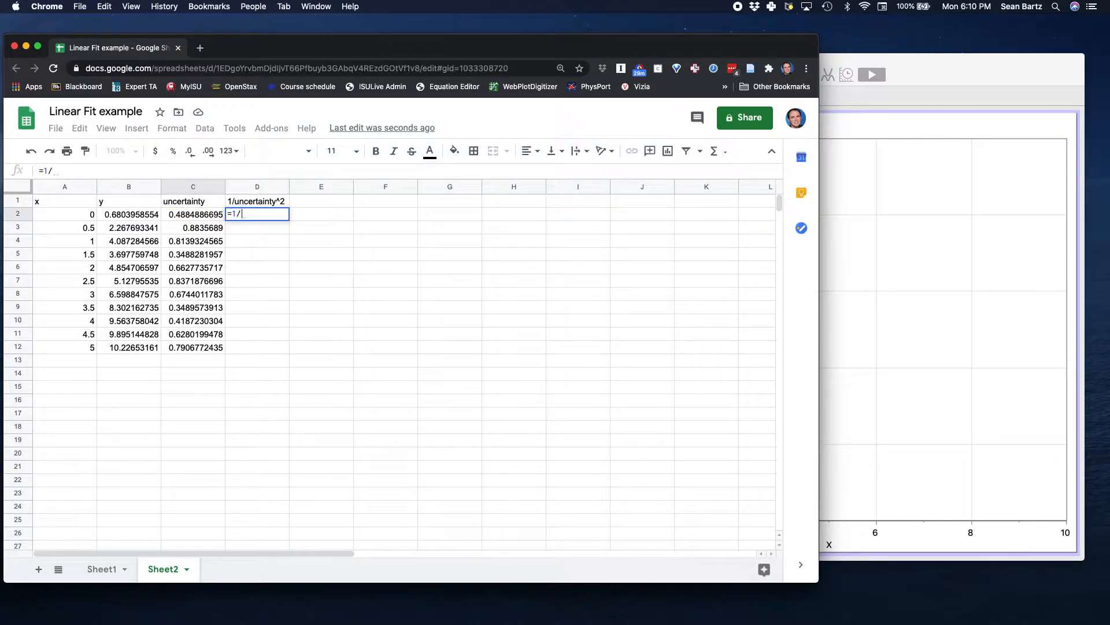
left_click(186, 220)
type("^2")
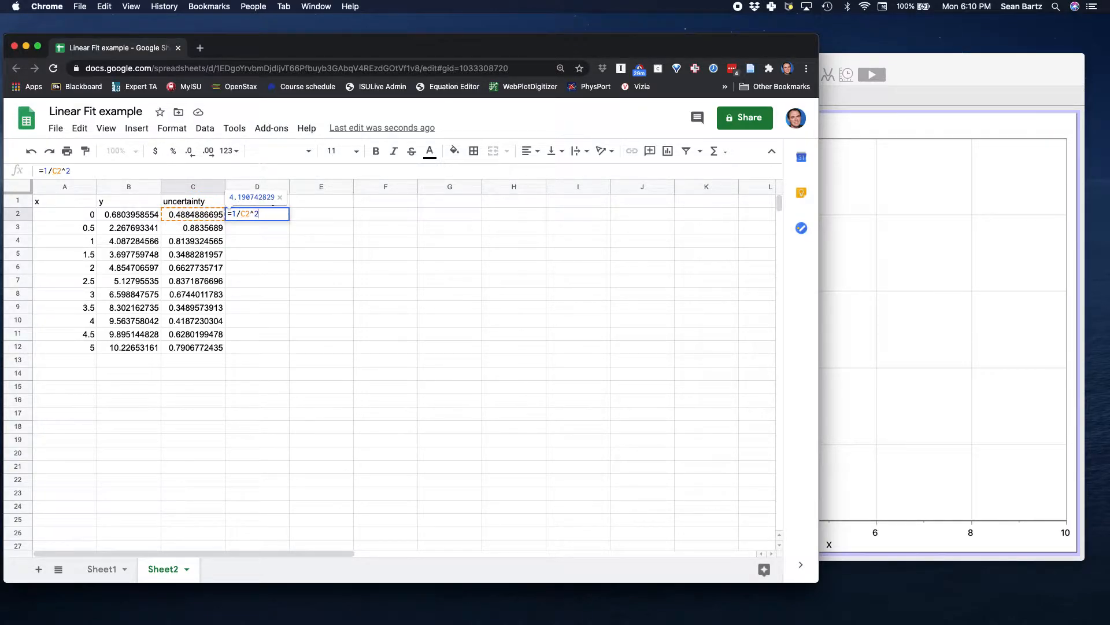
key("Return")
left_click(276, 215)
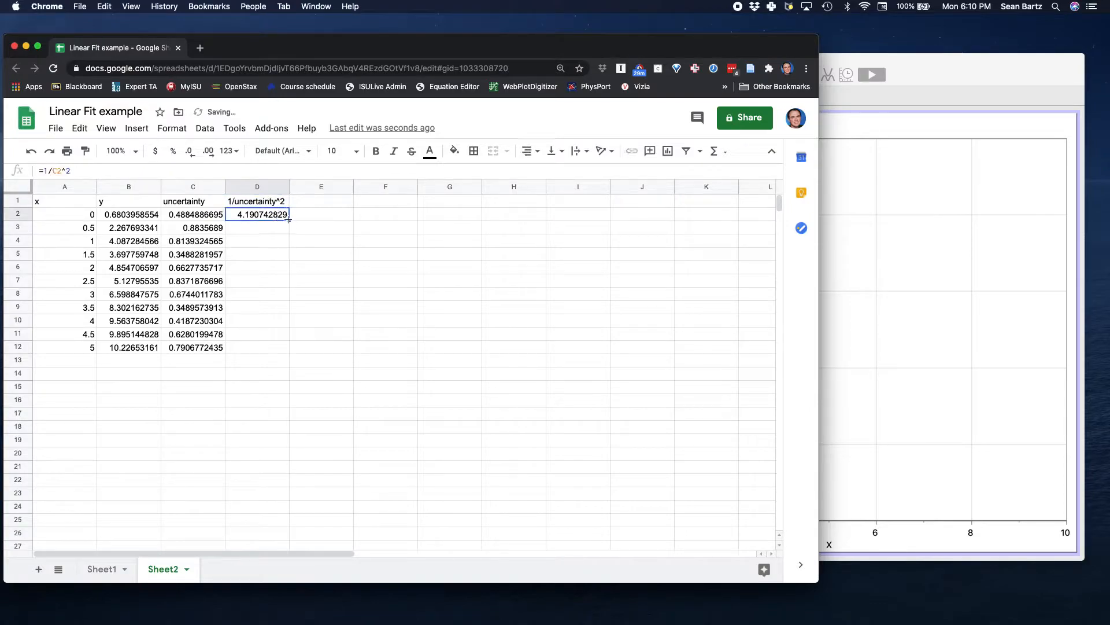
double_click(289, 219)
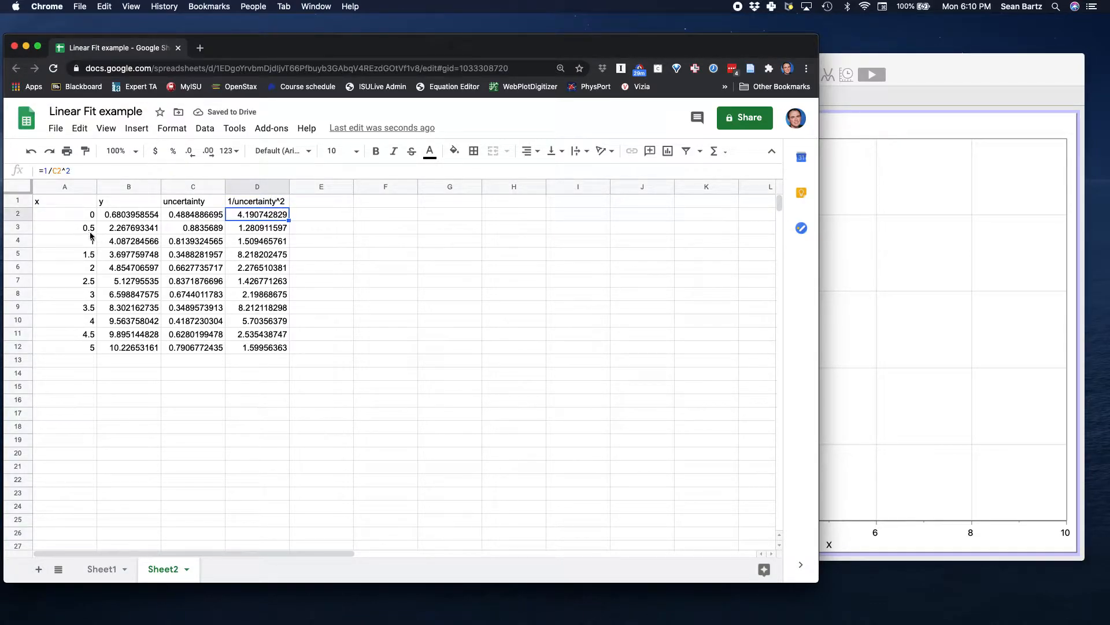
left_click_drag(175, 214, 187, 347)
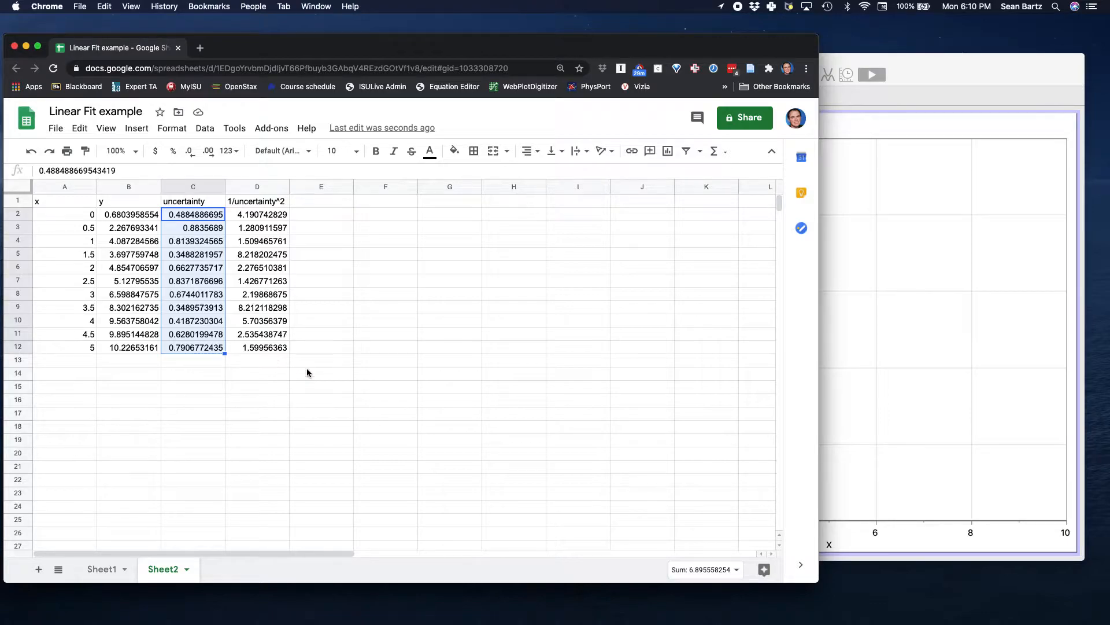
left_click(274, 218)
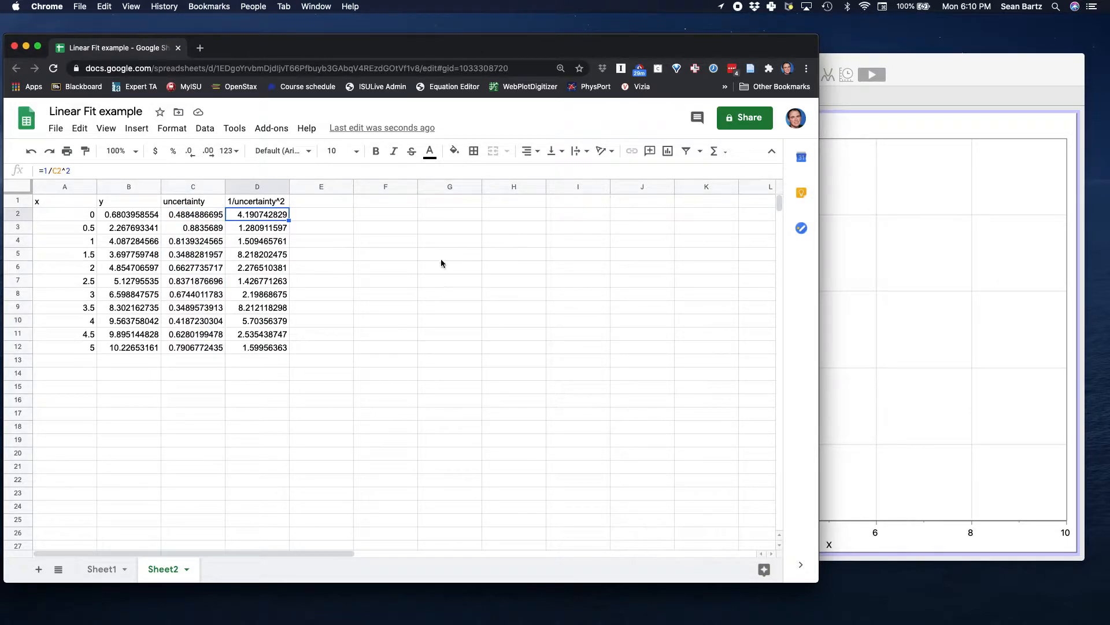
left_click(277, 217)
Copy the data in A2:D12 and paste it into the Logger Pro data table, starting at the first X cell
left_click(76, 218)
left_click_drag(76, 218, 278, 347)
key("super+c")
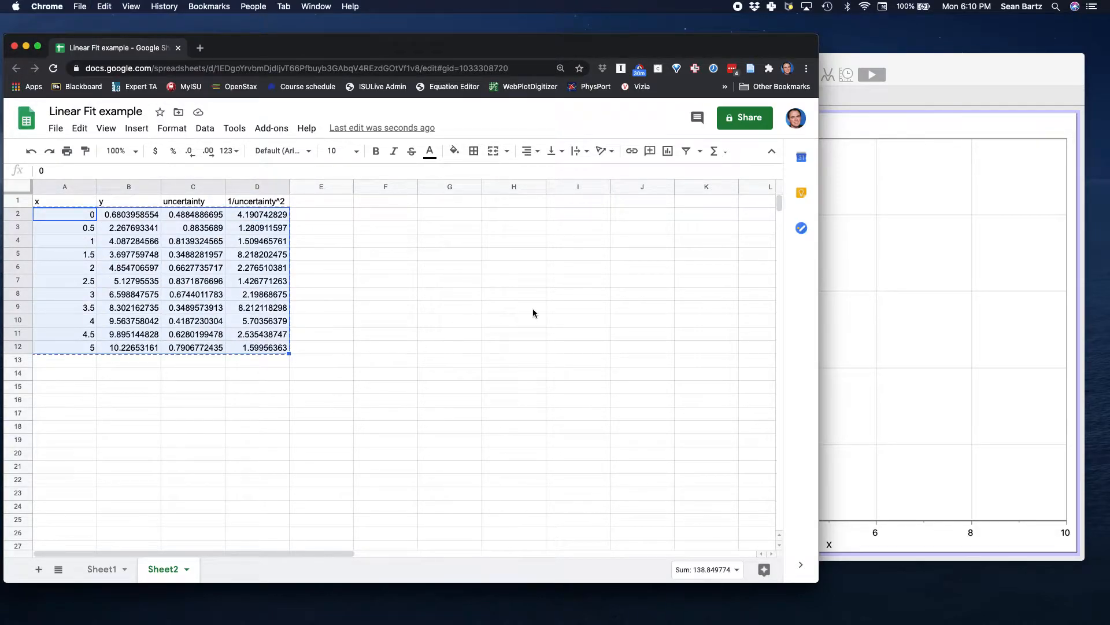
left_click(883, 221)
left_click(508, 160)
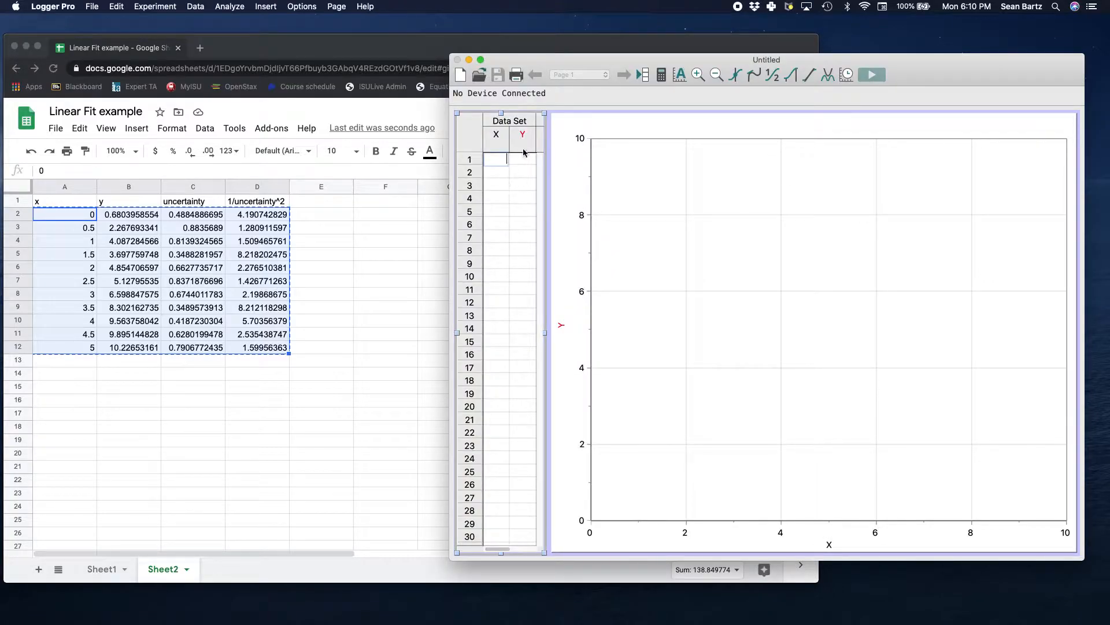
left_click_drag(602, 67, 560, 61)
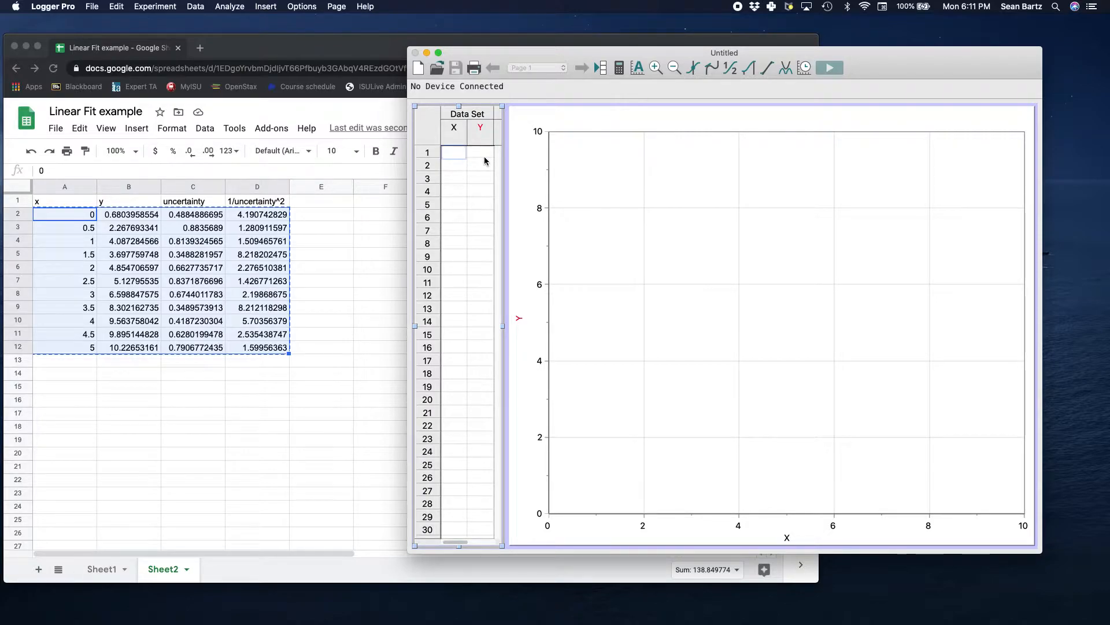
key("super+v")
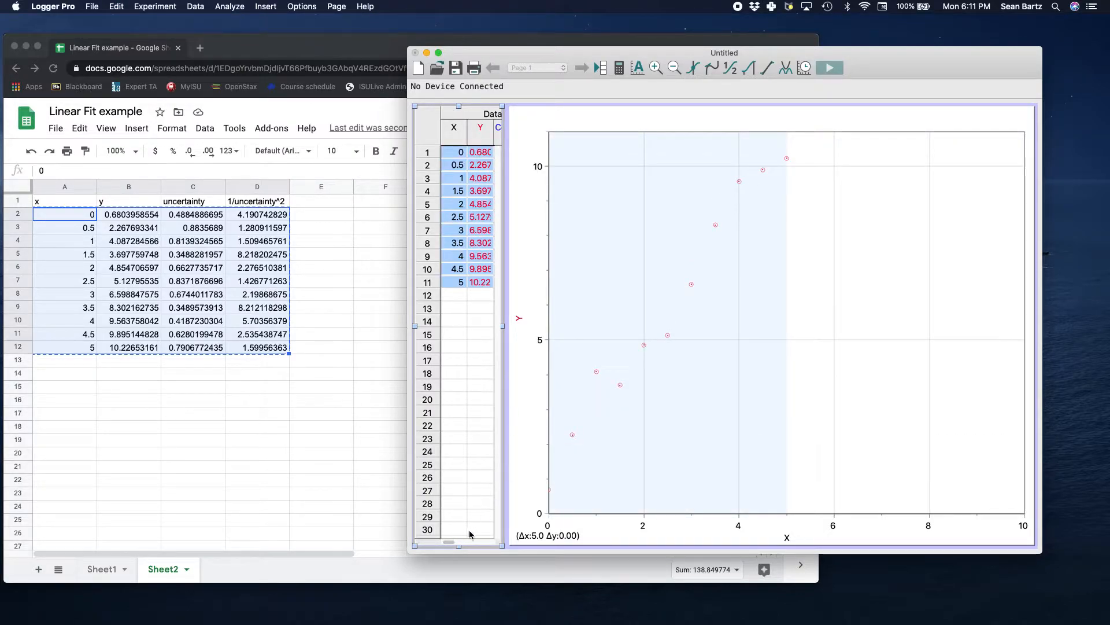
Name the third data column "Uncertainty" with short name δ and units m
left_click_drag(449, 542, 475, 542)
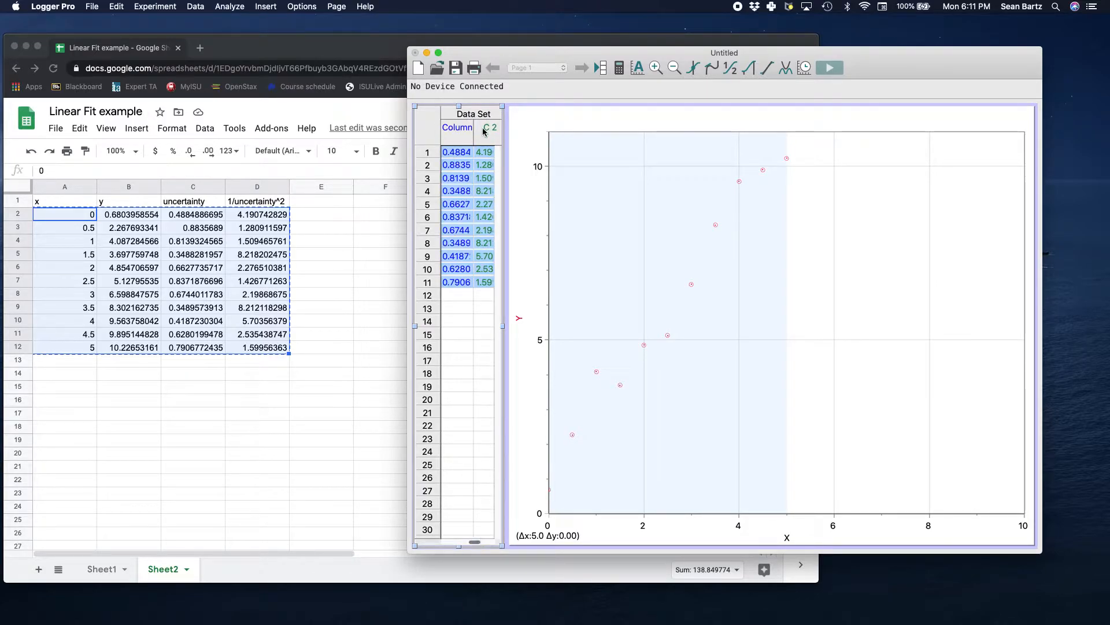
double_click(465, 131)
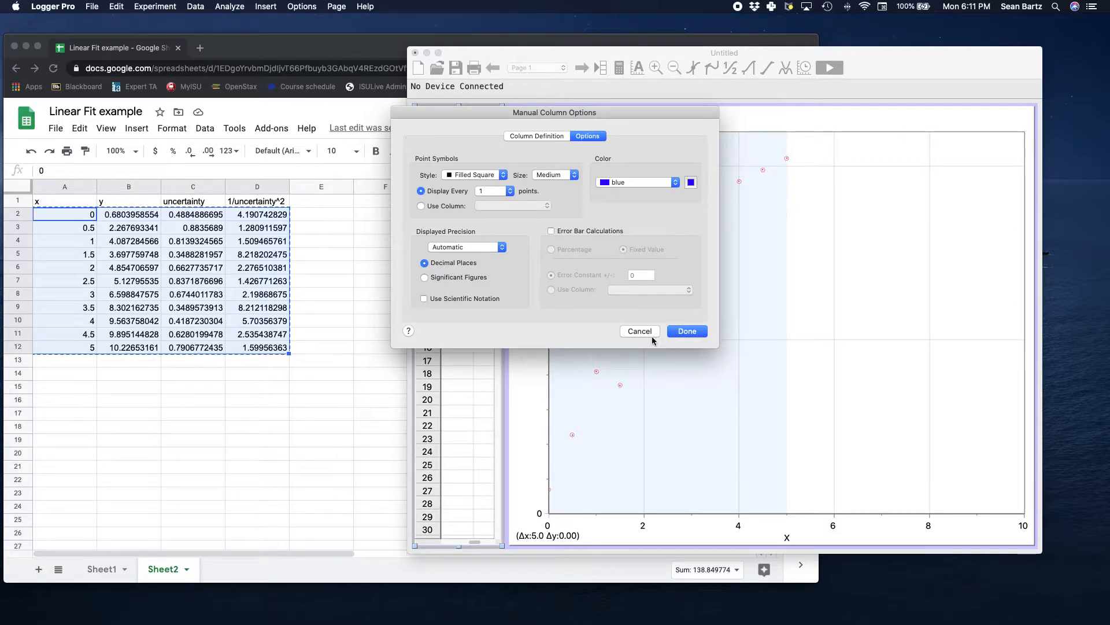
left_click(536, 134)
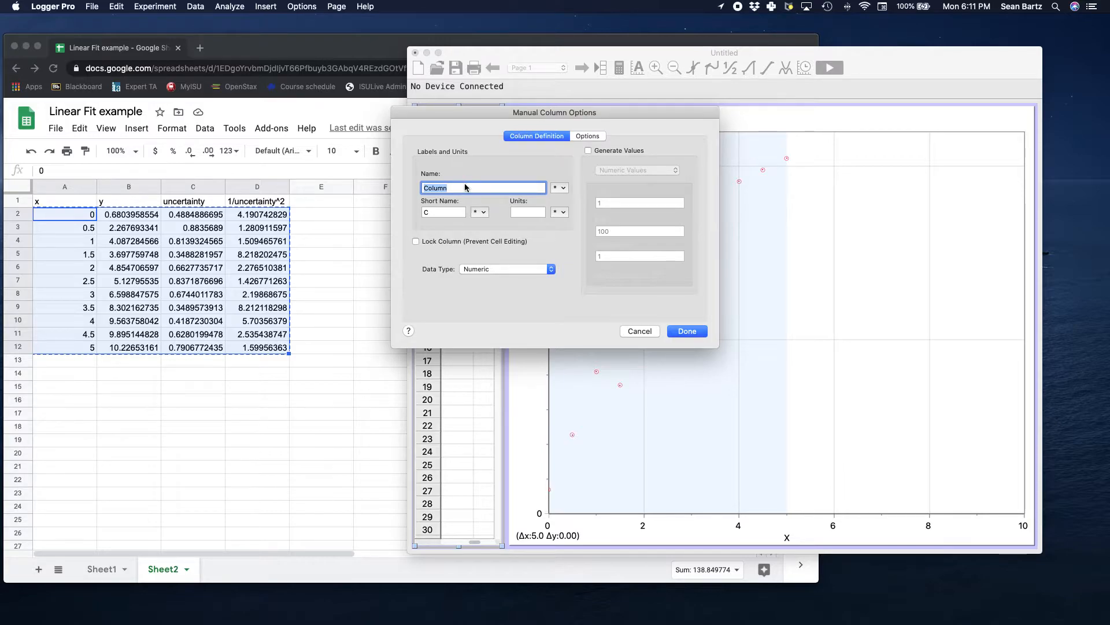
type("Uncertainty")
left_click(437, 212)
double_click(437, 211)
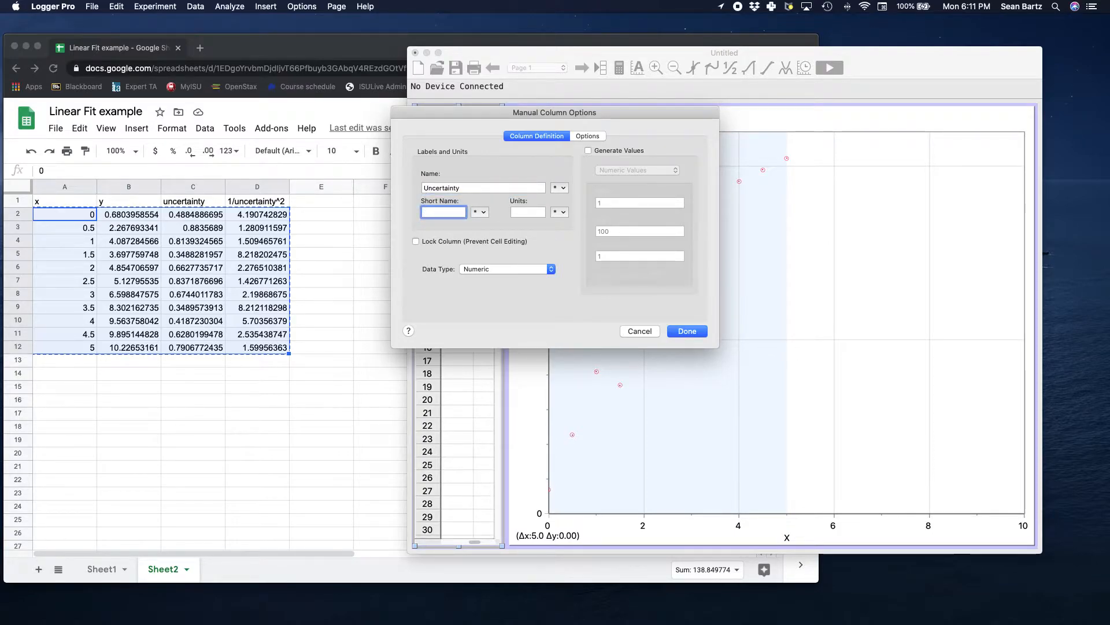
left_click(480, 212)
mouse_move(517, 237)
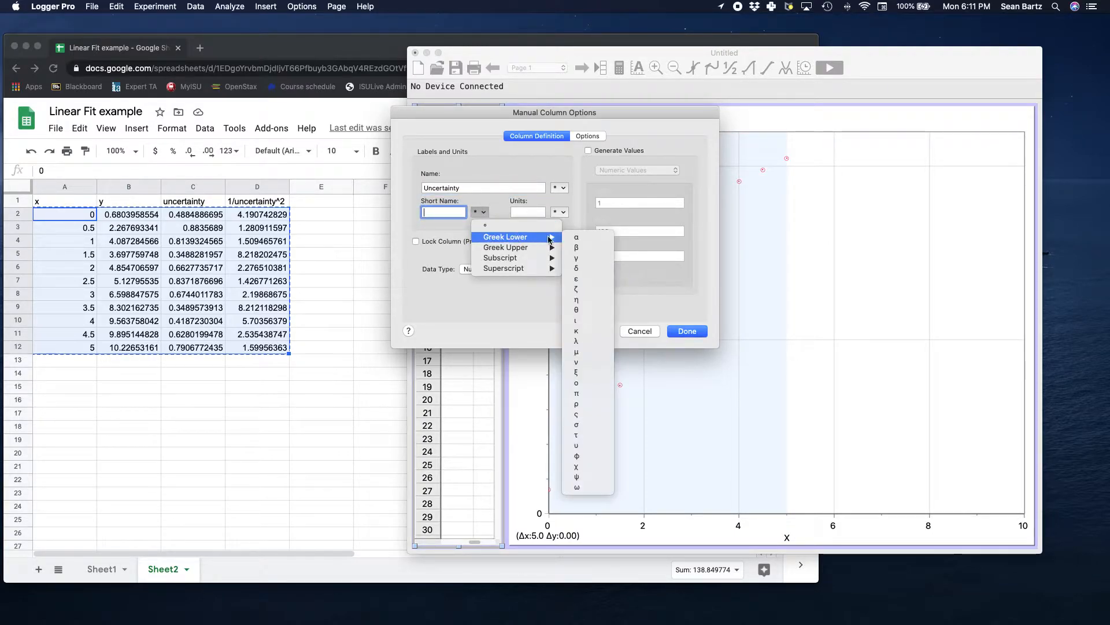
left_click(589, 269)
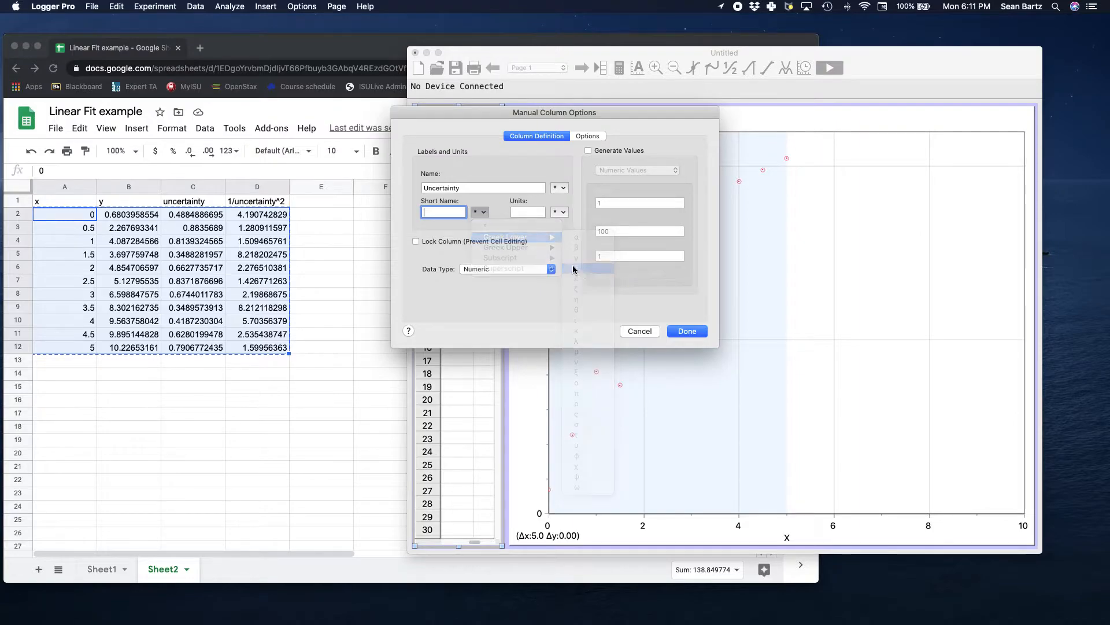
left_click(528, 214)
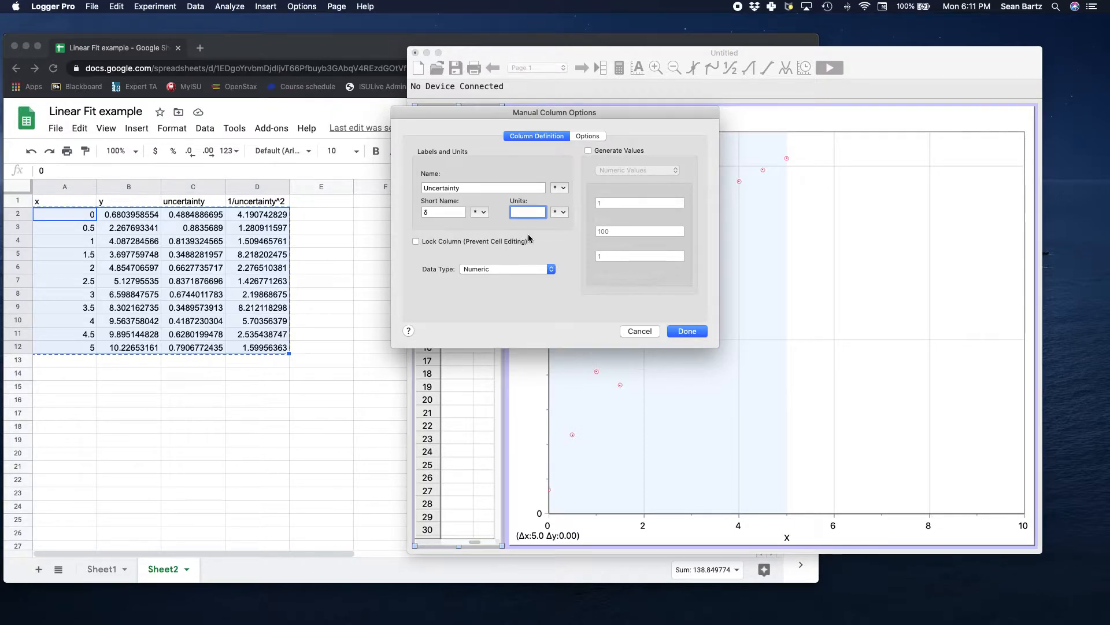
type("m")
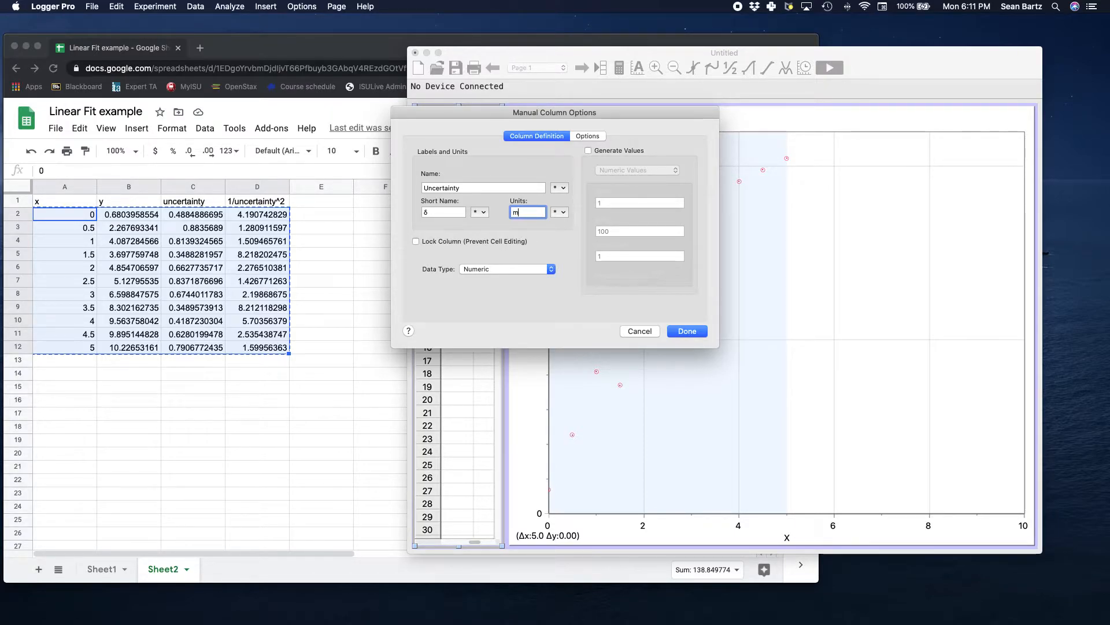
left_click(687, 329)
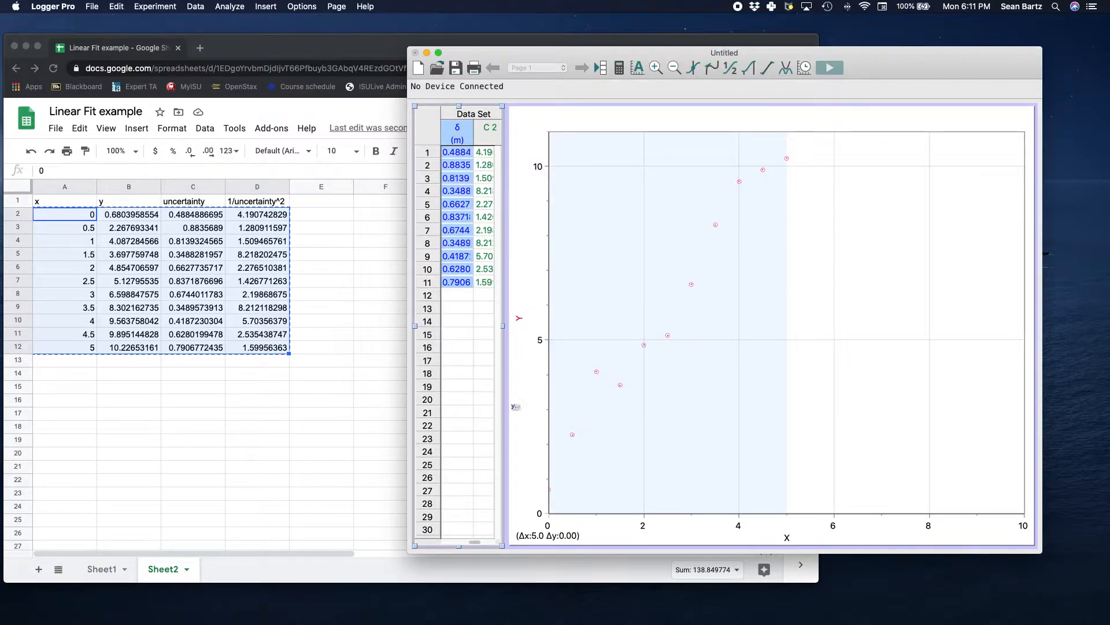
Rename the X column "time" with short name t and units s
left_click_drag(485, 544, 458, 544)
double_click(457, 141)
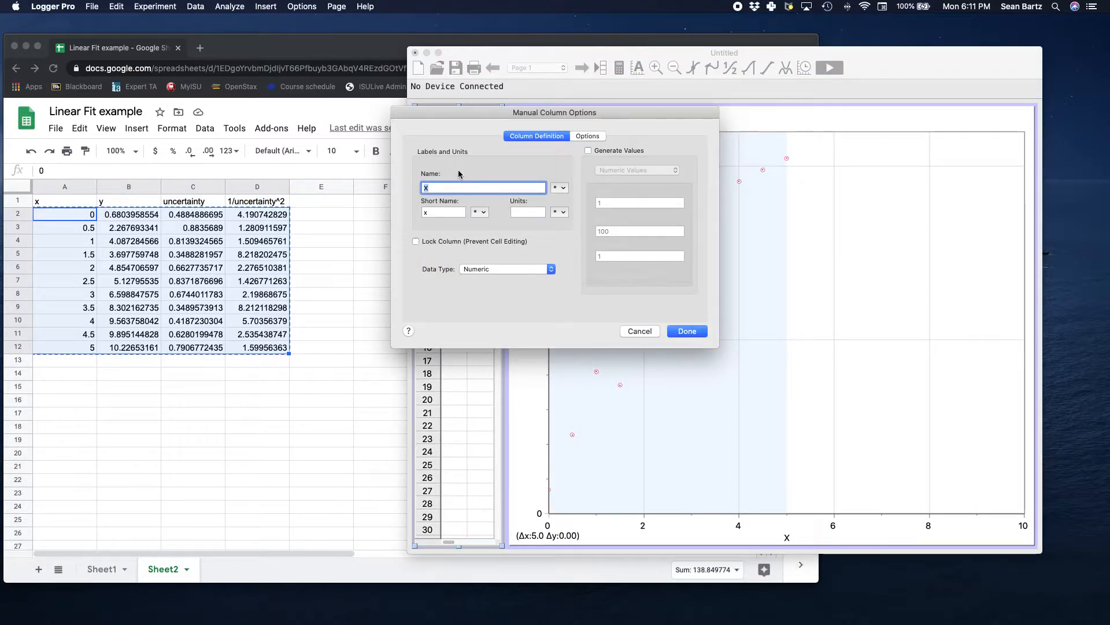
type("time")
key("Tab")
type("t")
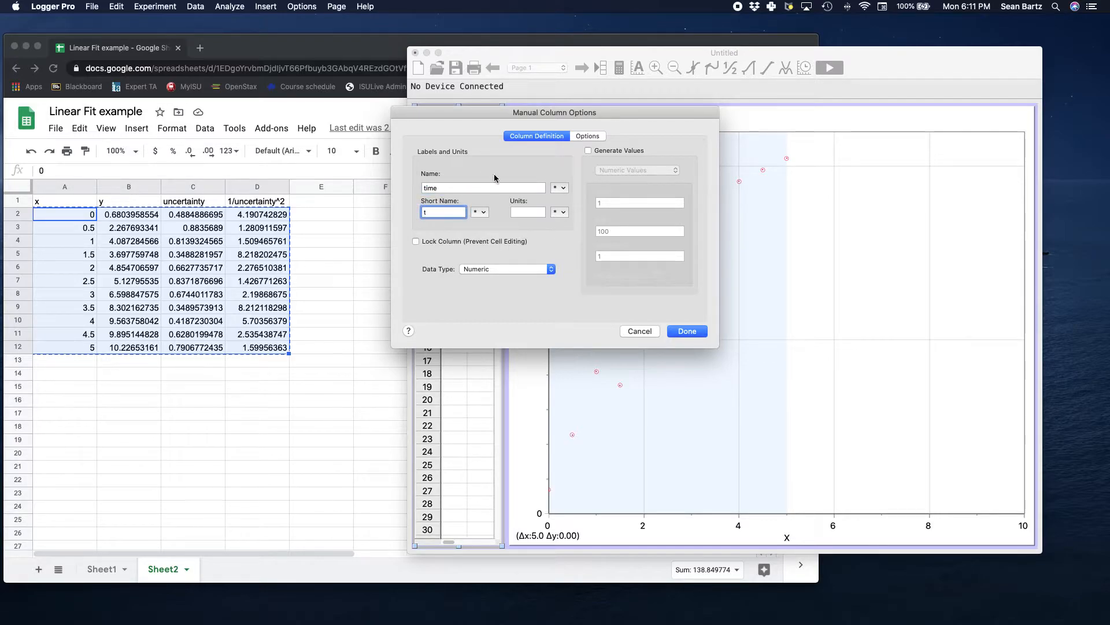
left_click(532, 212)
type("s")
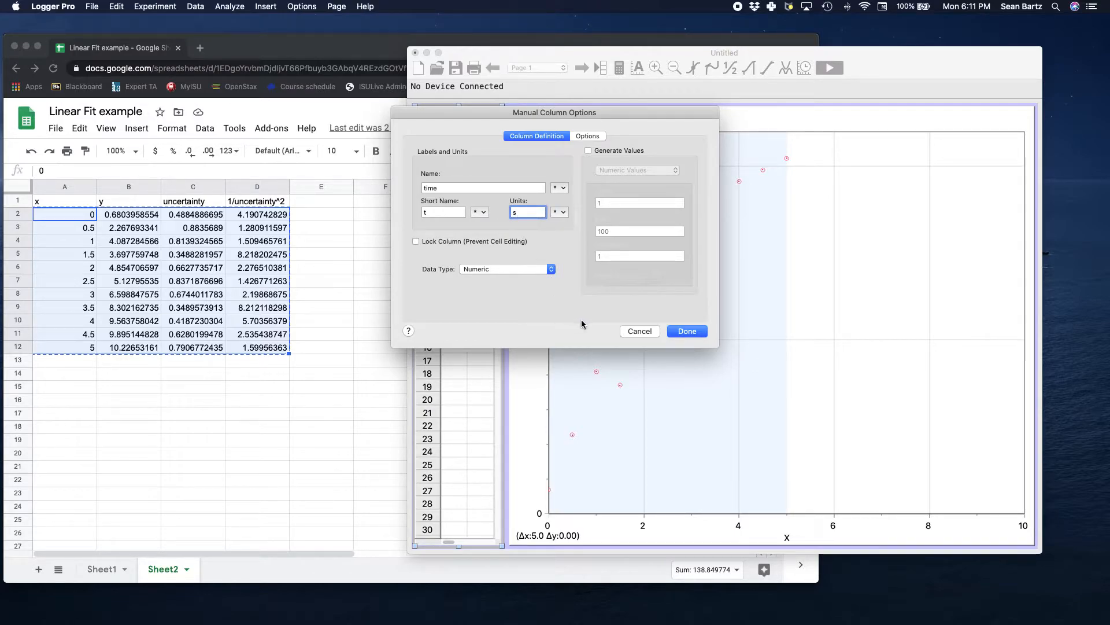
left_click(687, 331)
Rename the Y column "distance" with short name x and units m
double_click(479, 138)
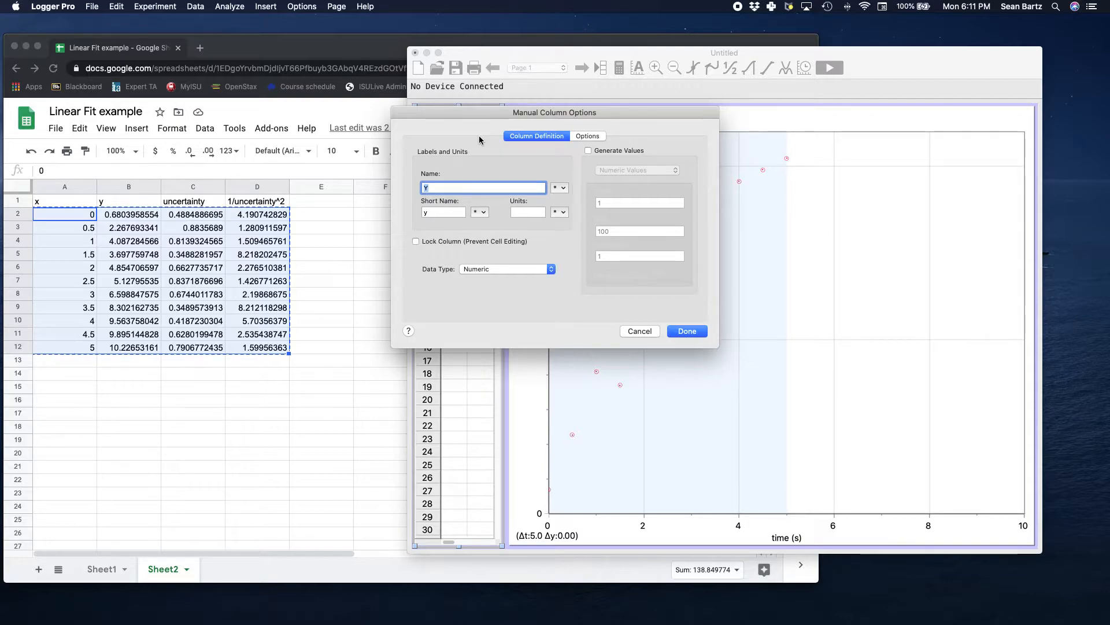
type("distance")
key("Tab")
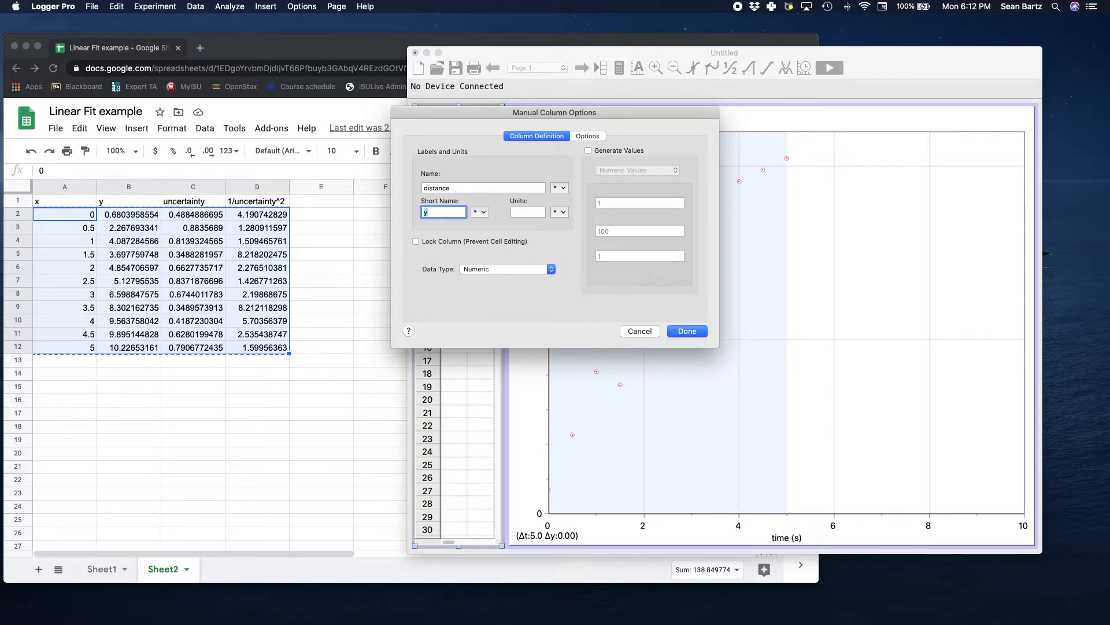
type("x")
key("Tab")
type("m")
left_click(697, 327)
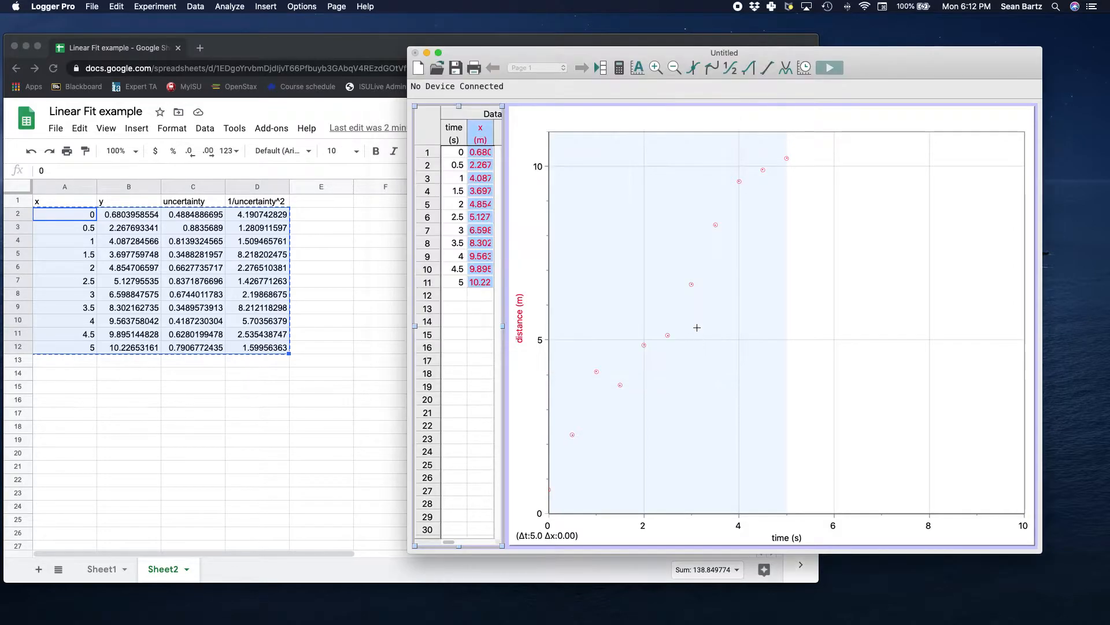
Name the fourth data column "1/uncertainty^2"
left_click_drag(449, 542, 481, 544)
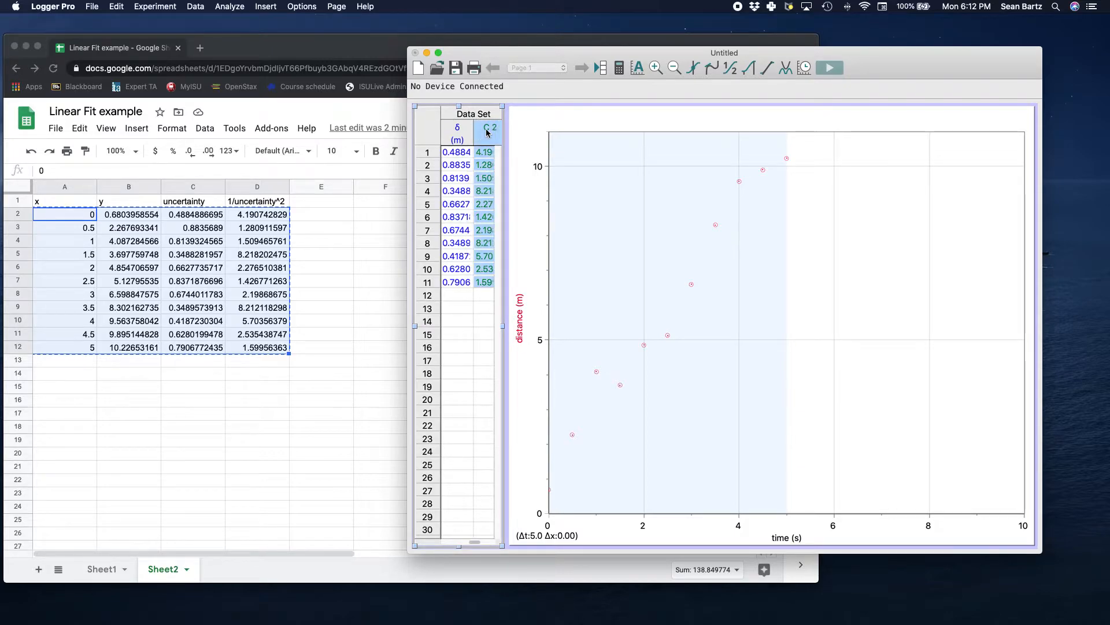
double_click(489, 129)
type("1/uncertaint")
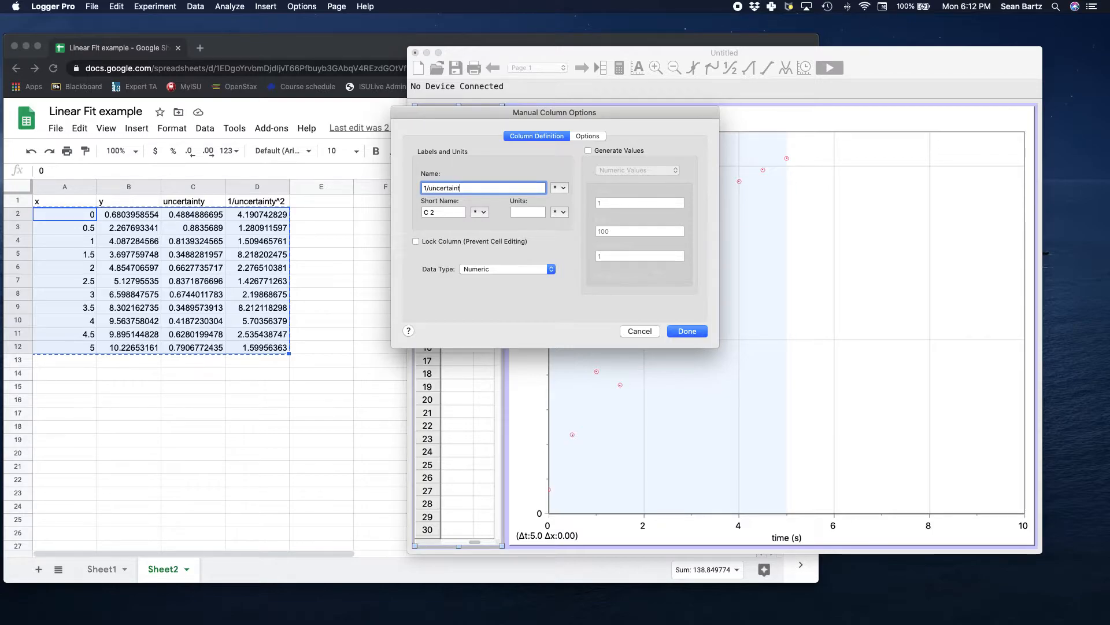
type("y^2")
double_click(457, 213)
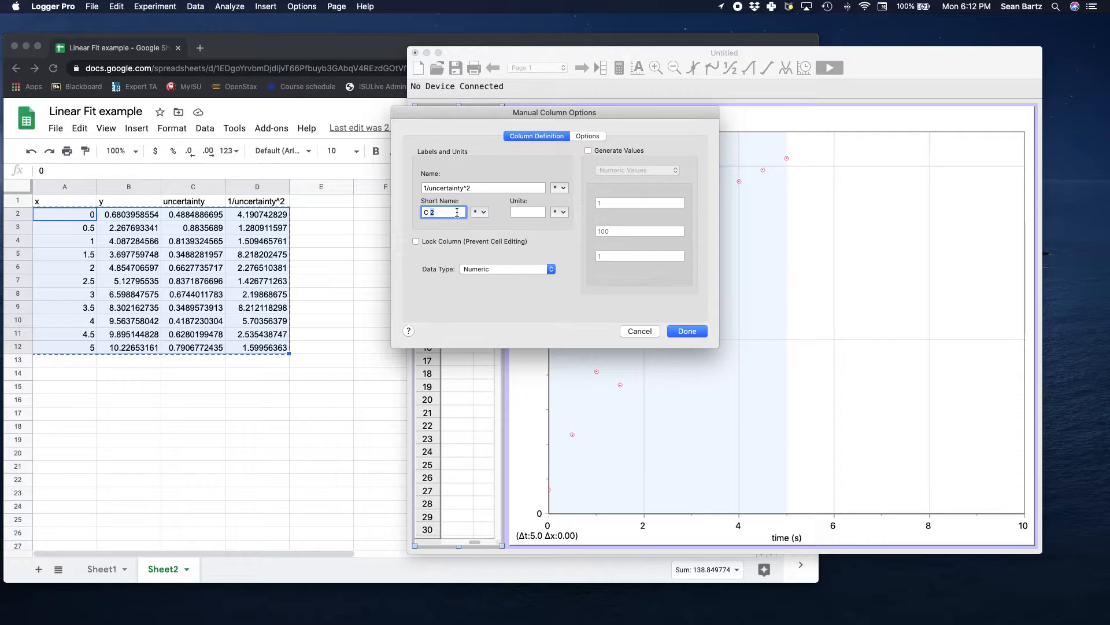
left_click(687, 331)
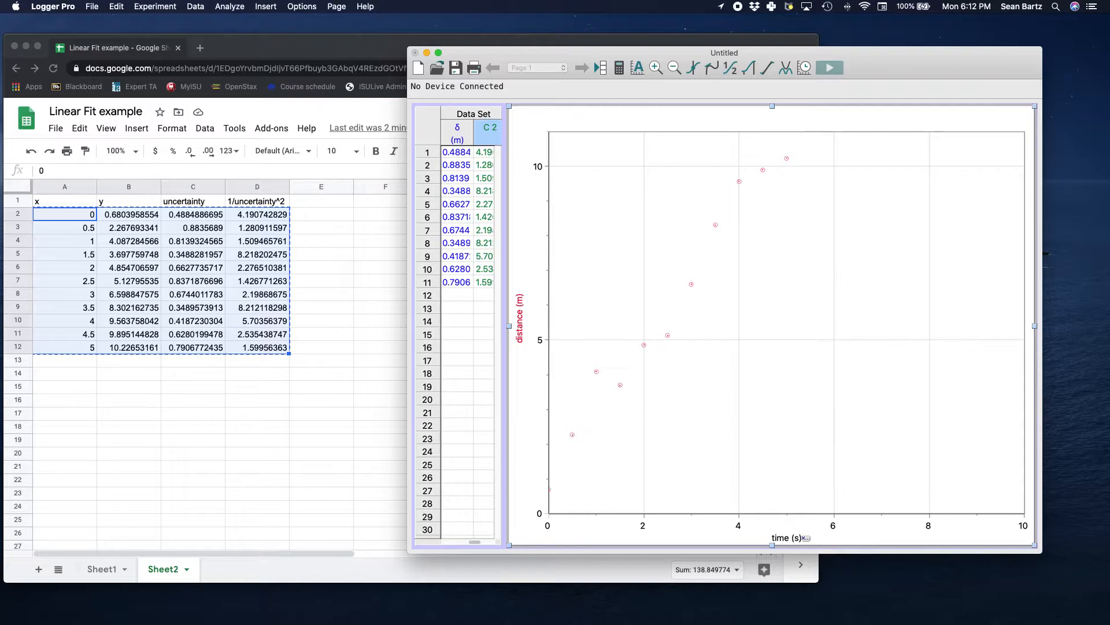
Set the scaling of both the graph's X-axis and Y-axis to Autoscale
double_click(798, 518)
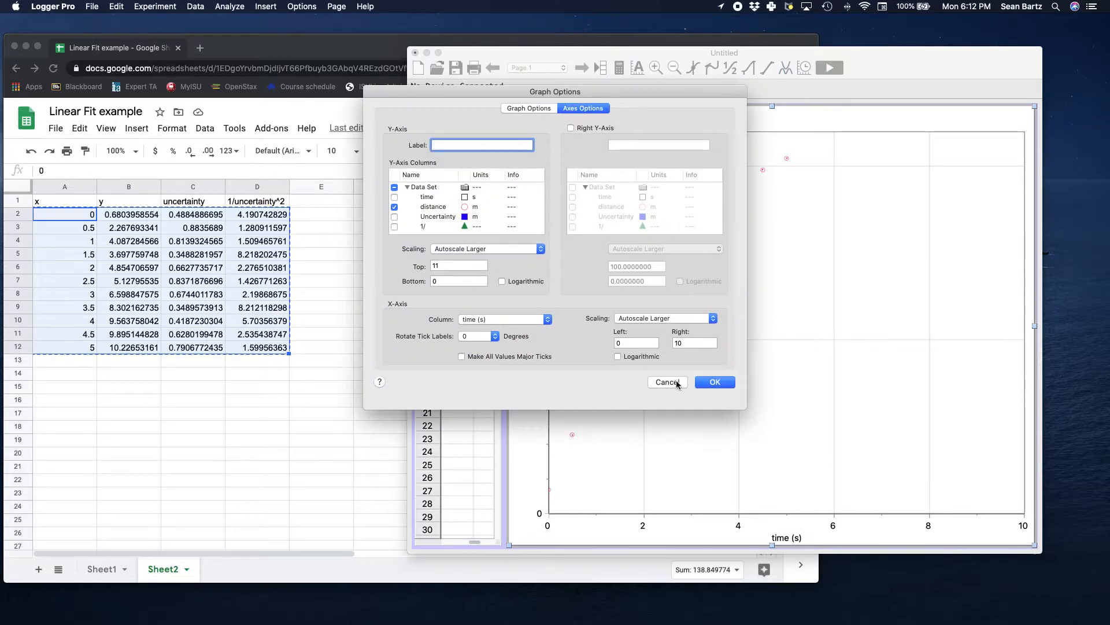
left_click(658, 318)
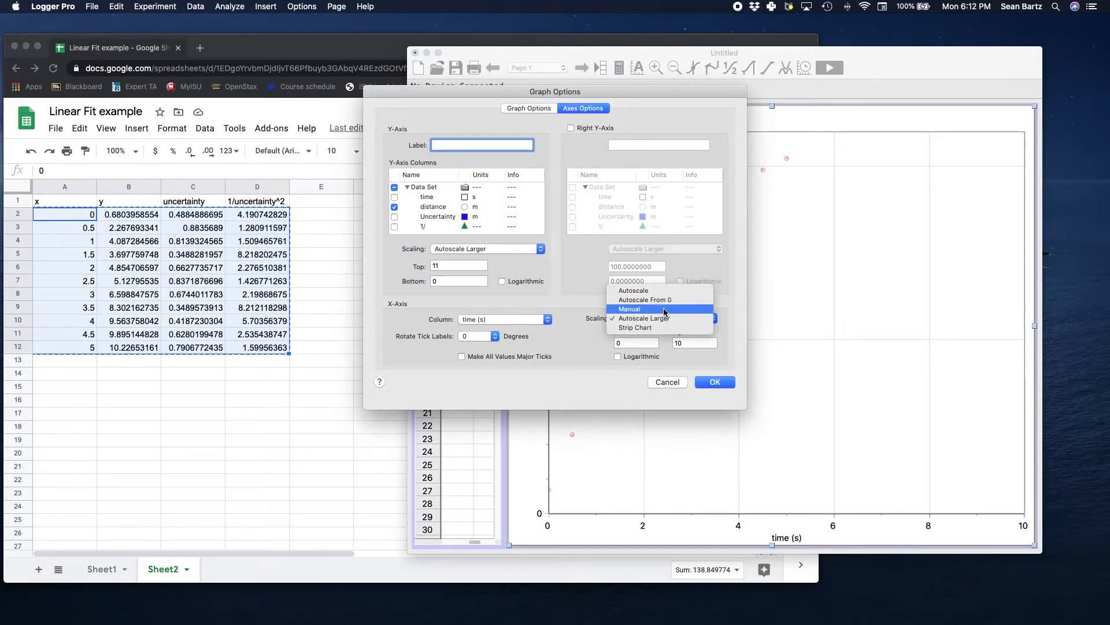
left_click(663, 290)
left_click(469, 249)
left_click(462, 218)
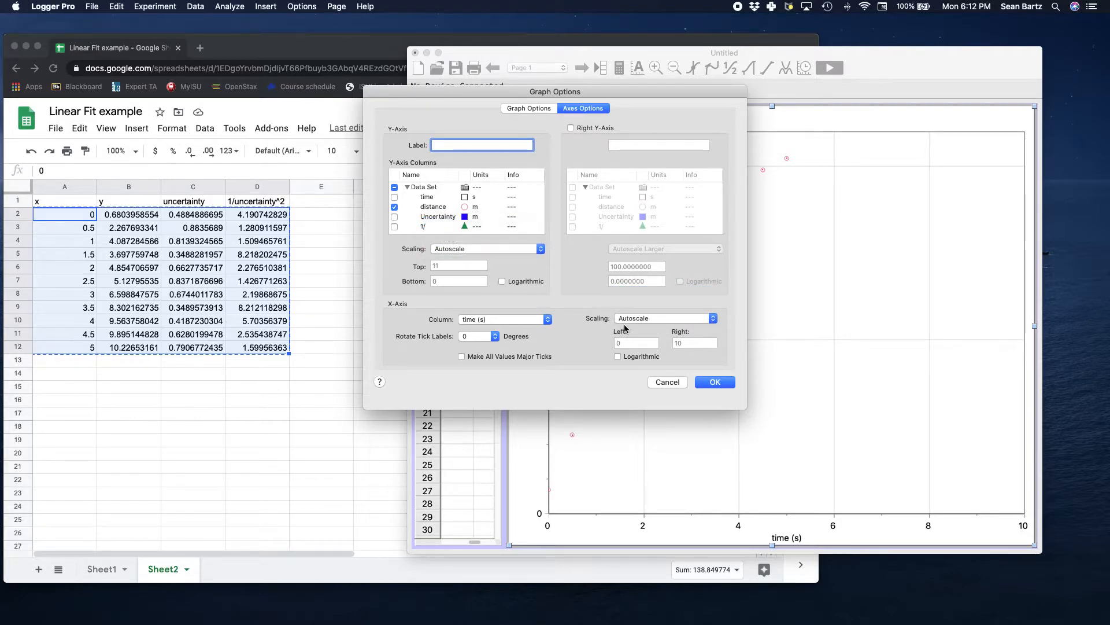
left_click(544, 109)
left_click(596, 109)
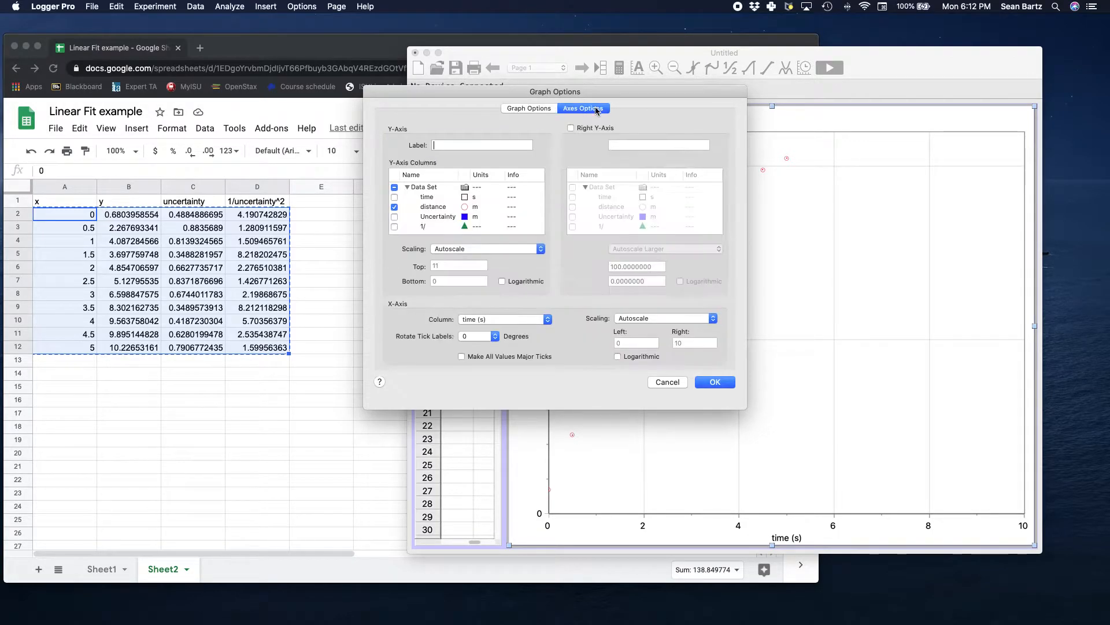
left_click(715, 382)
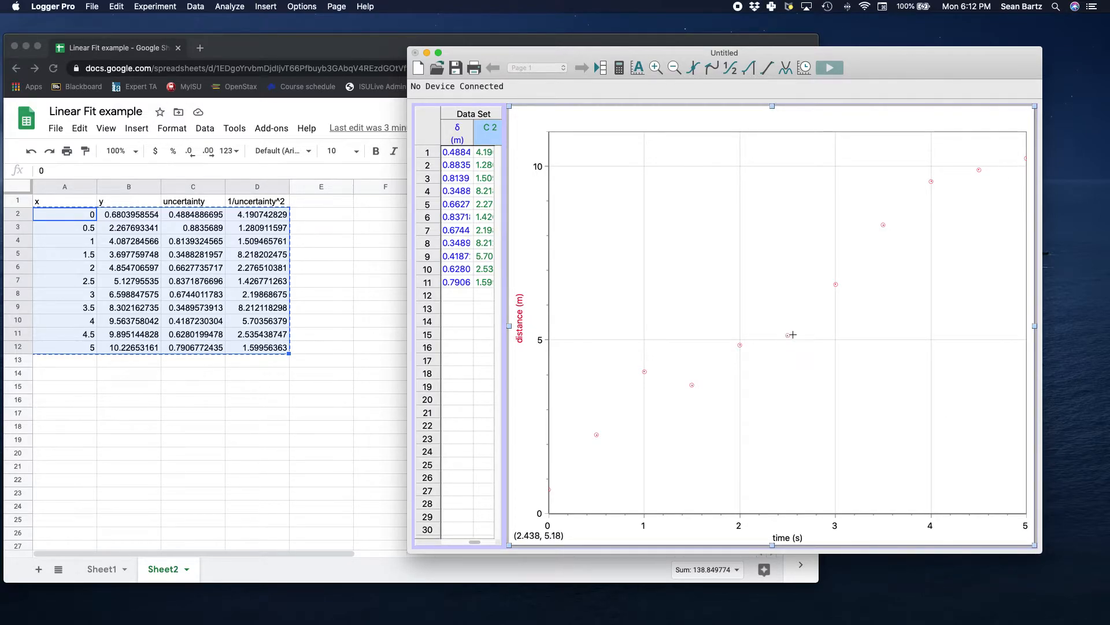
Set the graph's X-axis scaling to Autoscale Larger
double_click(837, 515)
left_click(679, 320)
left_click(683, 348)
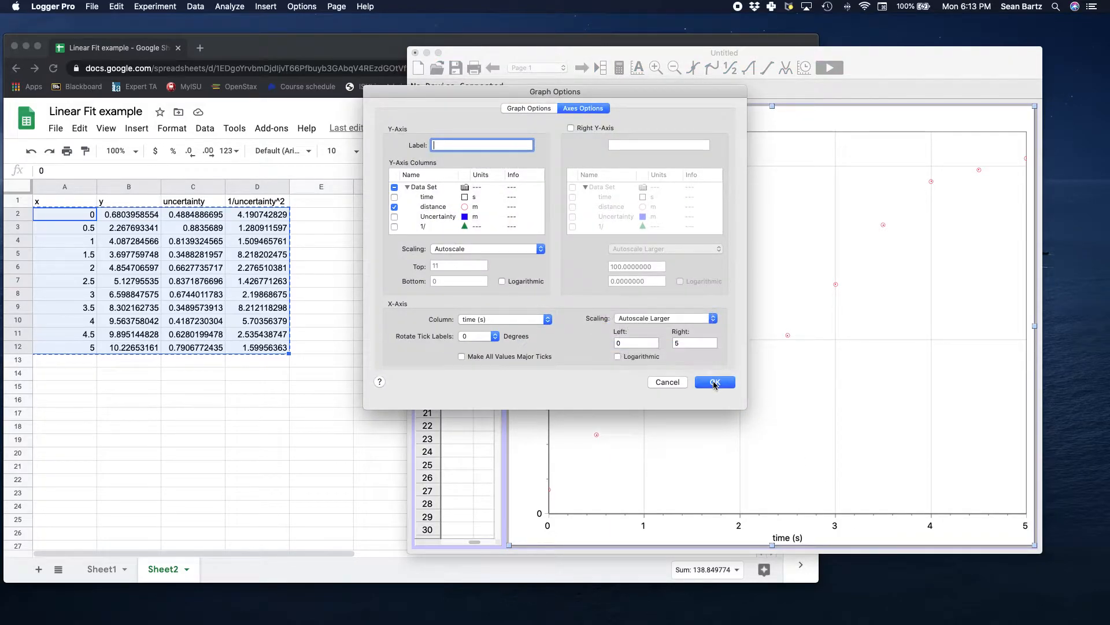
left_click(714, 382)
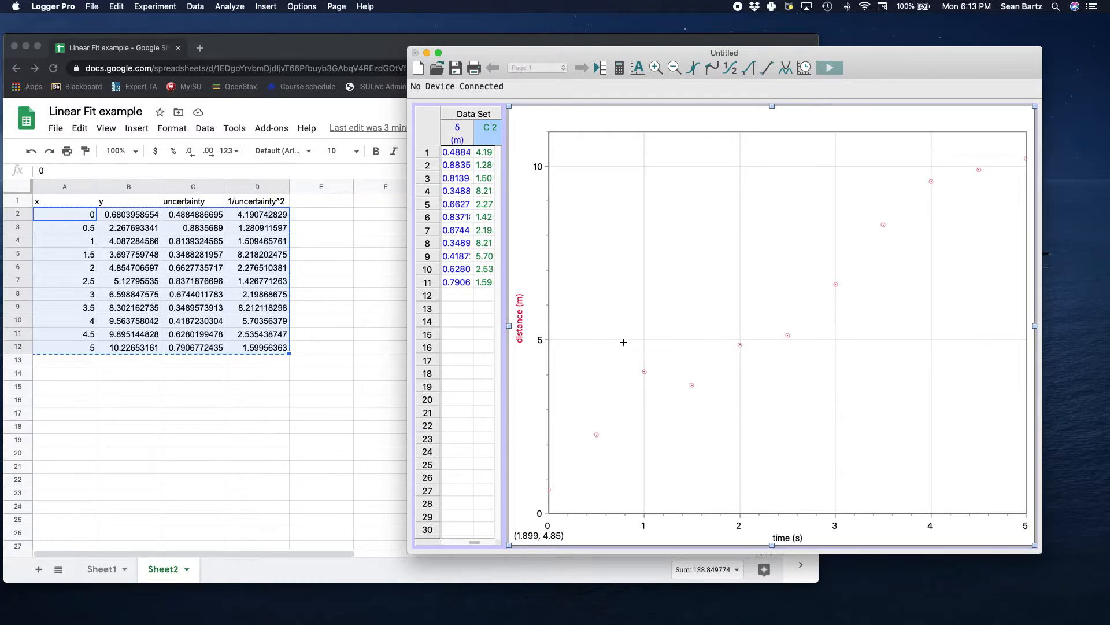
Turn on error bar calculations for the distance column, using the Uncertainty column as fixed values
right_click(570, 317)
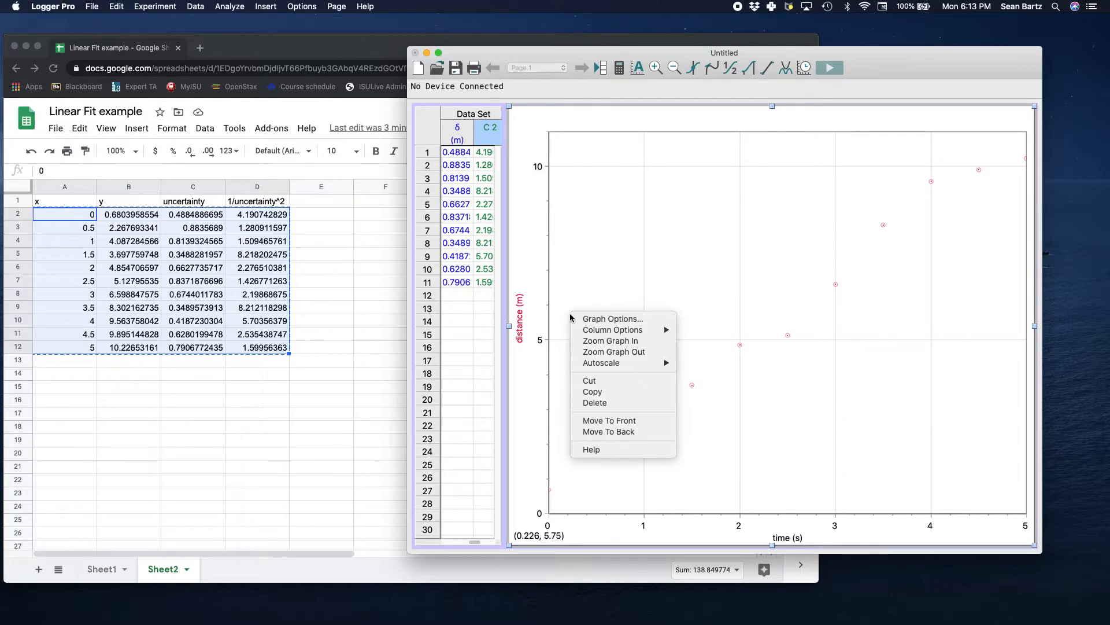
mouse_move(592, 334)
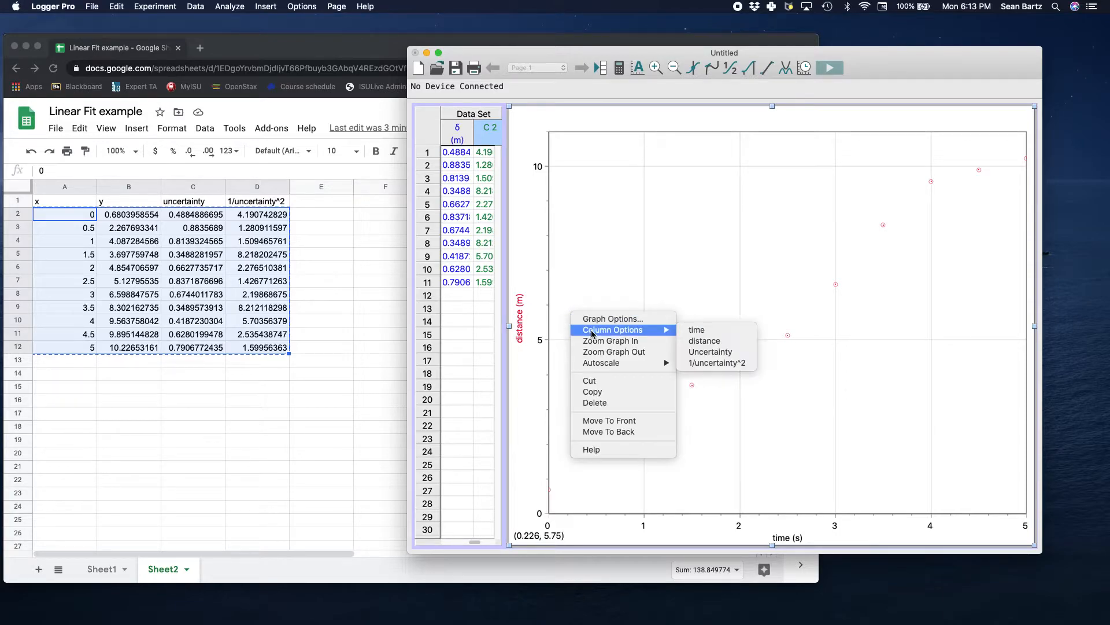
left_click(744, 342)
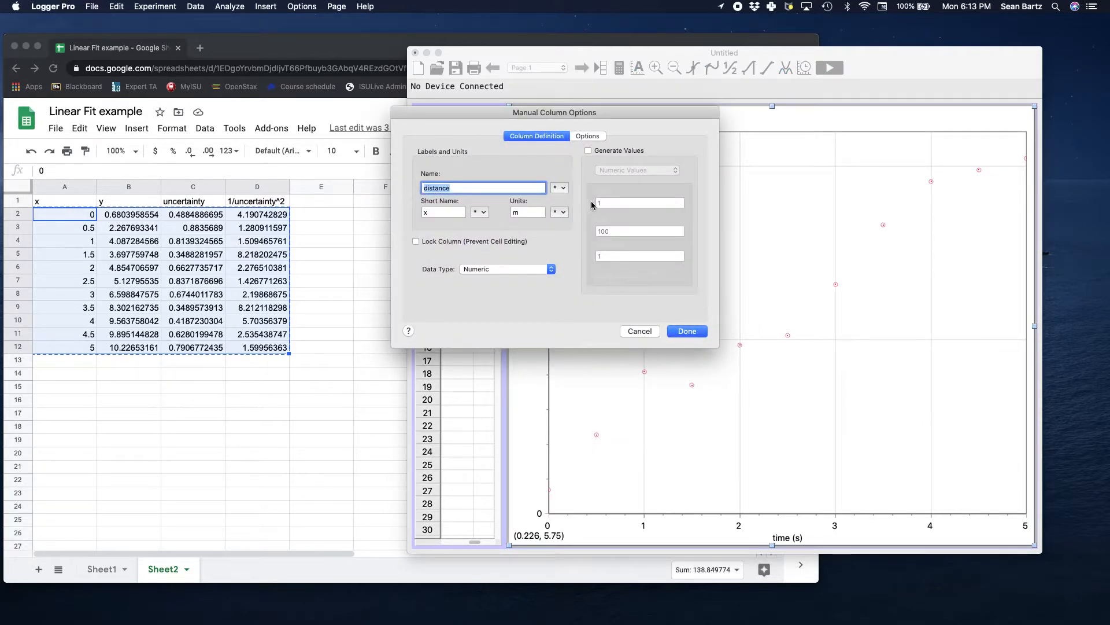
left_click(588, 138)
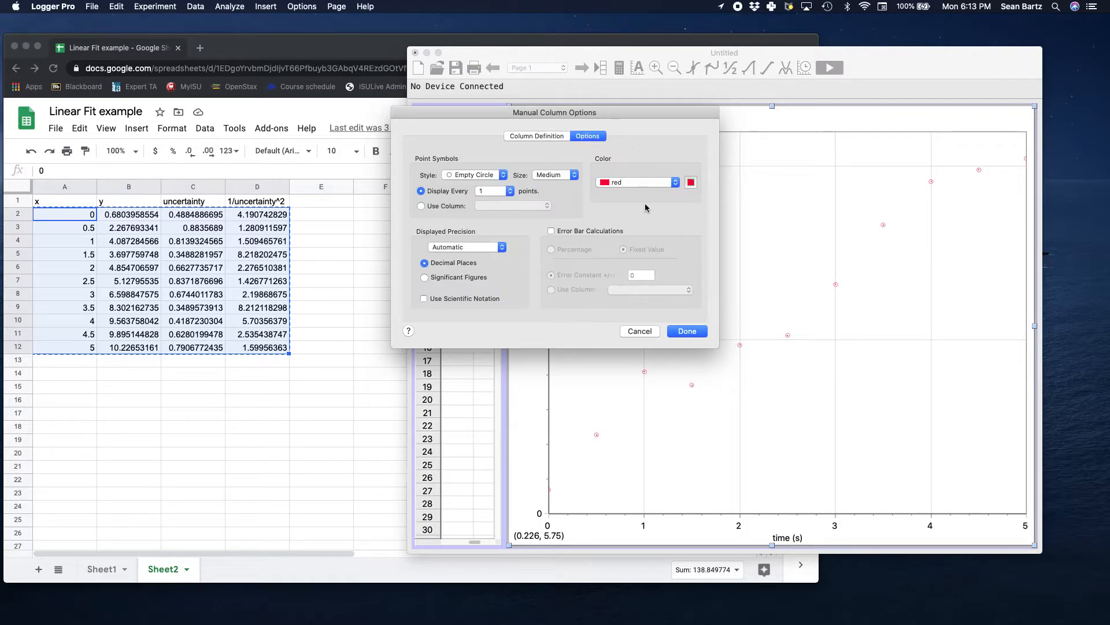
left_click(599, 230)
left_click(591, 293)
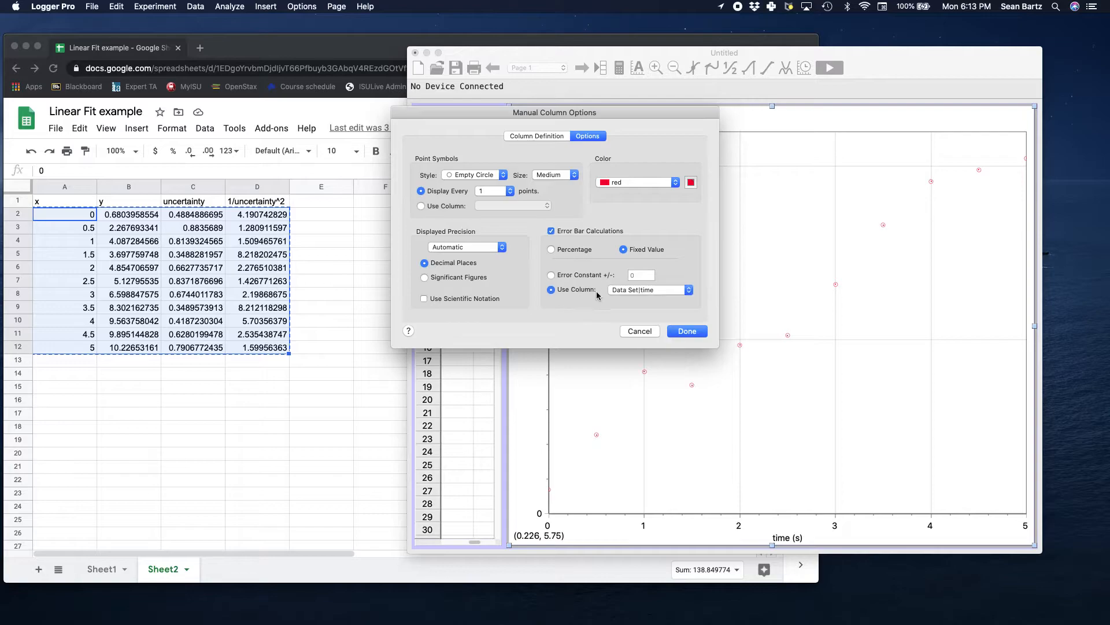
left_click(633, 289)
left_click(644, 308)
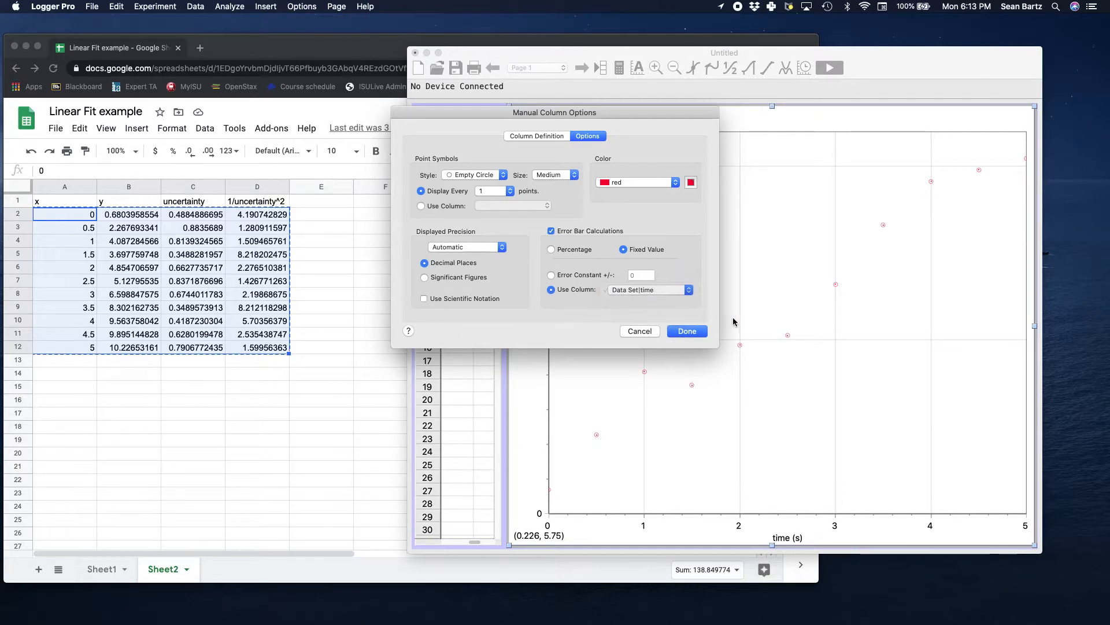
left_click(696, 331)
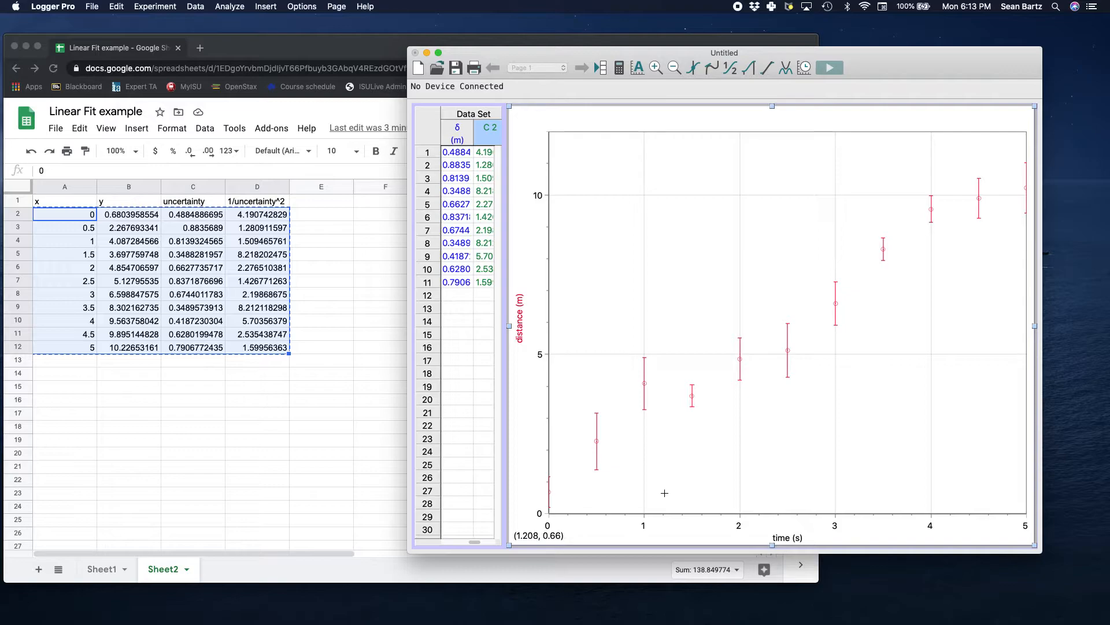
Change the distance column's point symbols to large filled circles
right_click(604, 375)
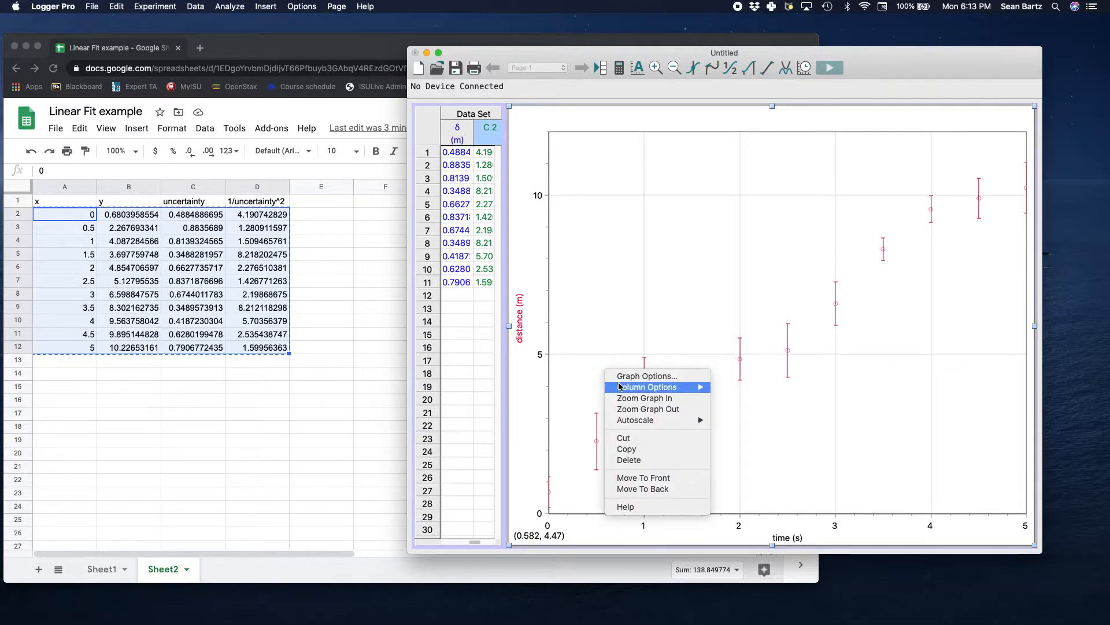
mouse_move(635, 386)
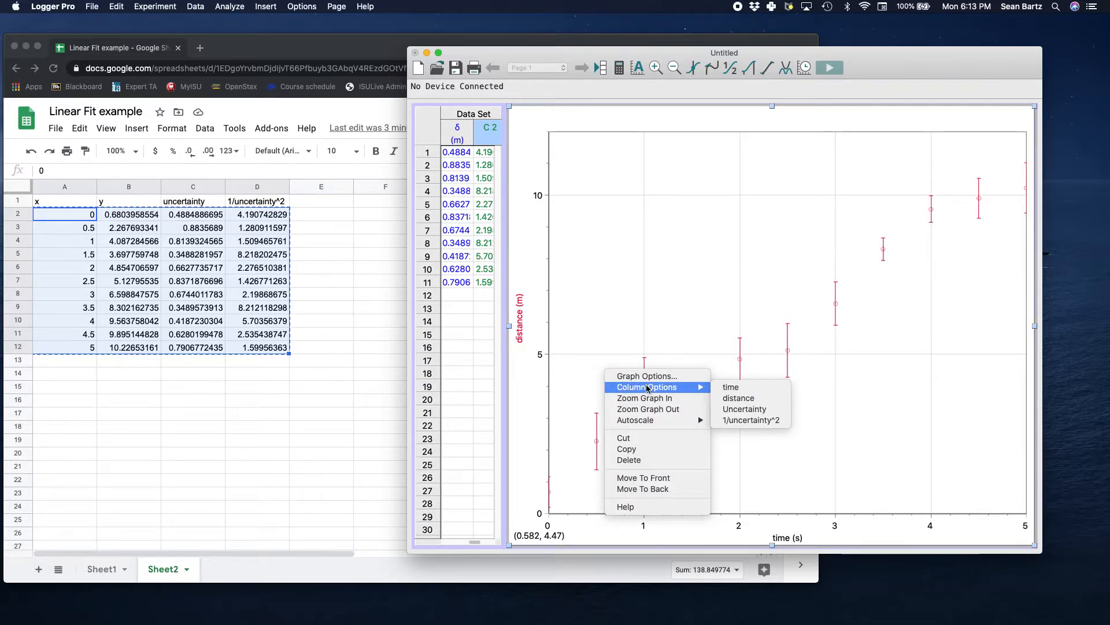
left_click(759, 399)
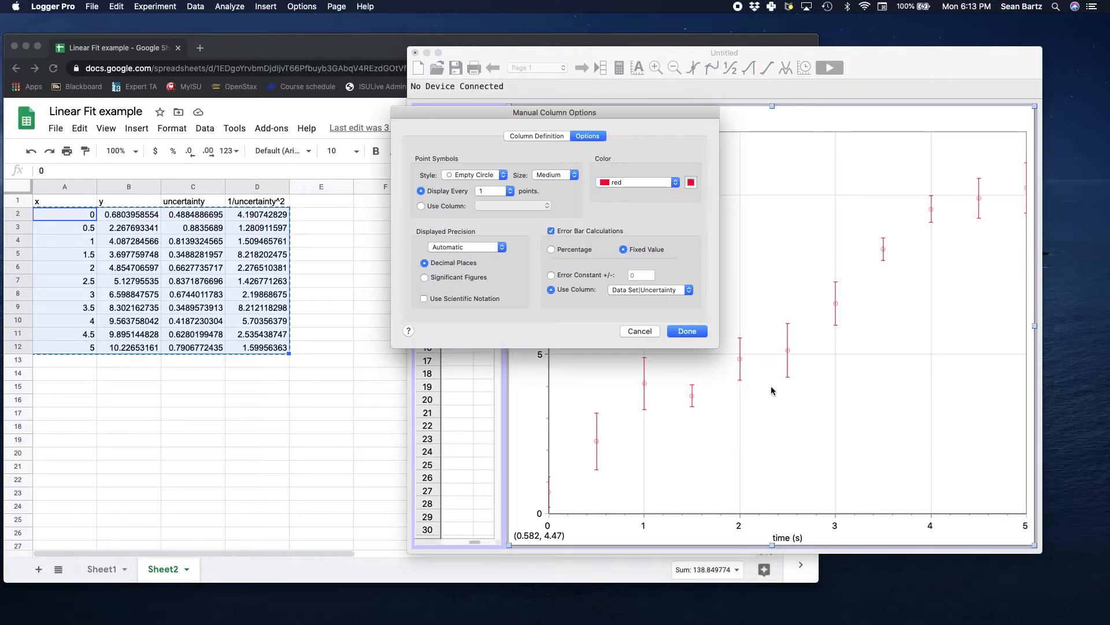
left_click(451, 175)
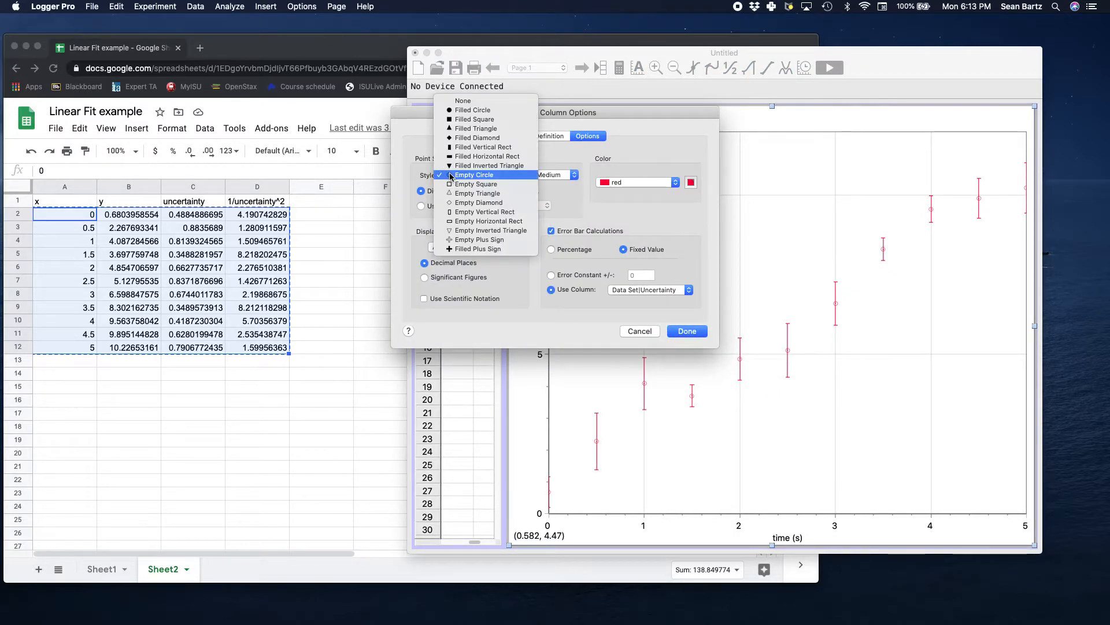
left_click(463, 110)
left_click(555, 176)
left_click(554, 166)
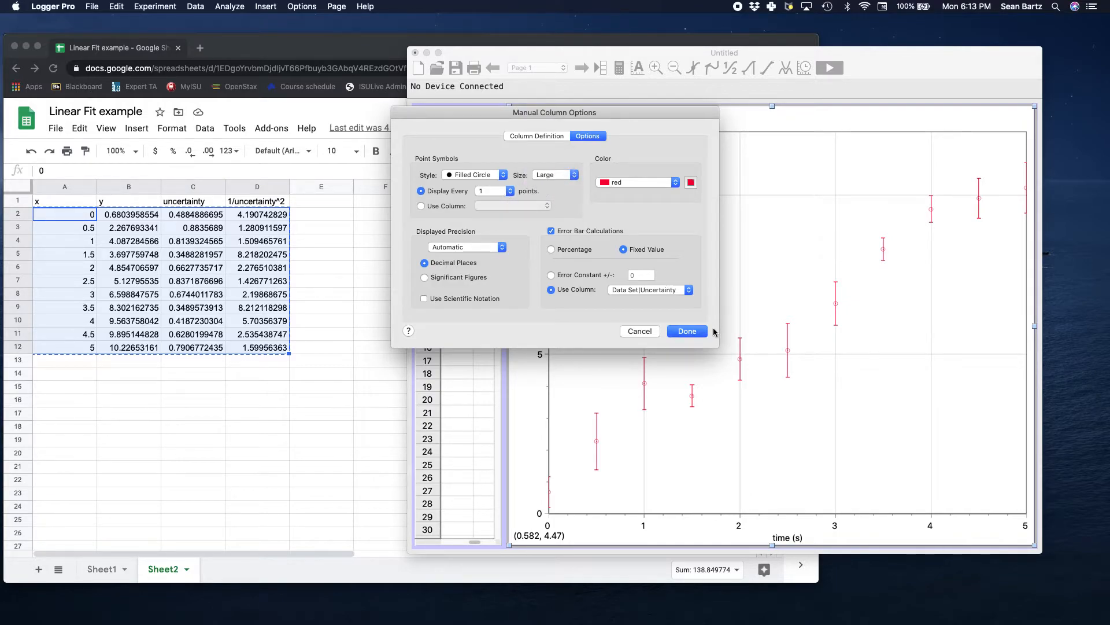
left_click(690, 328)
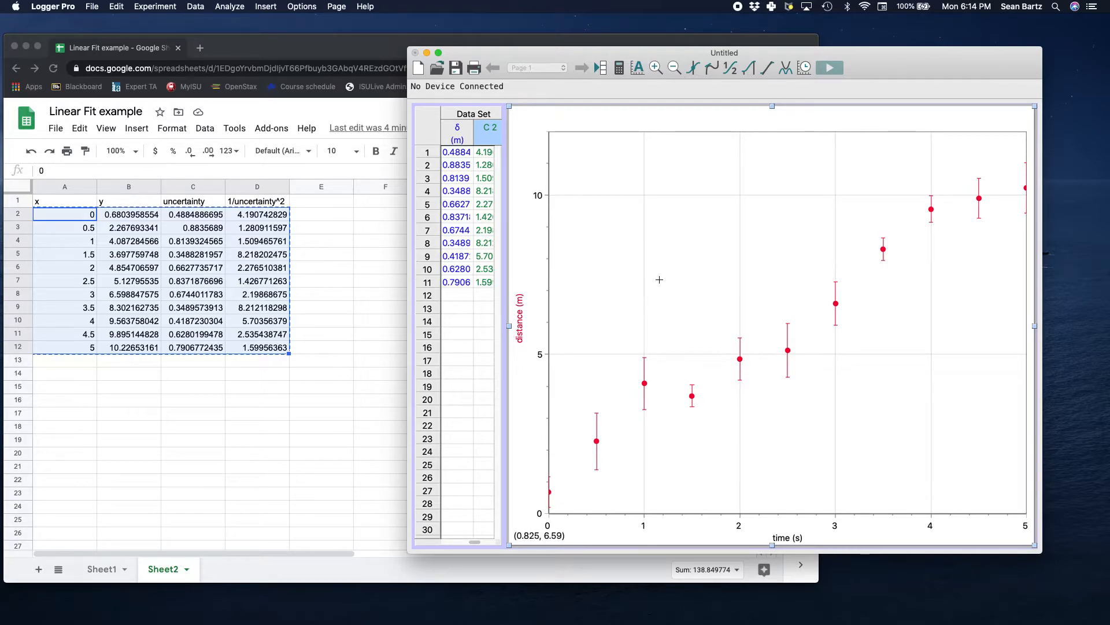
Try a linear curve fit (mt+b) on the distance data with a calculated column, weighted by the 1/uncertainty^2 column
left_click(231, 6)
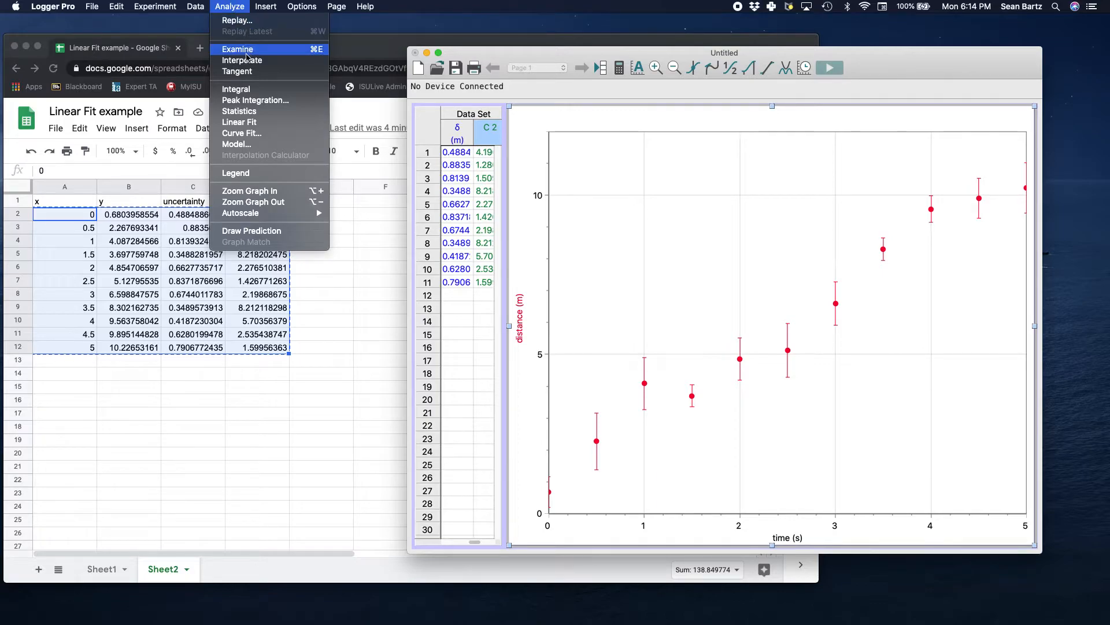
left_click(276, 139)
left_click_drag(583, 89, 374, 69)
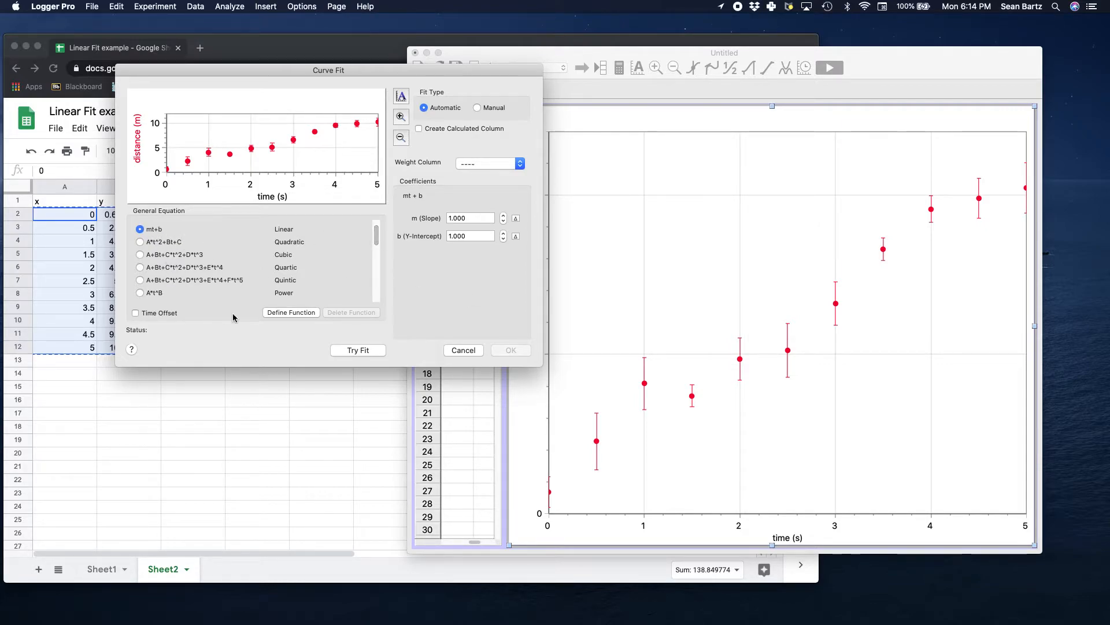
left_click(441, 129)
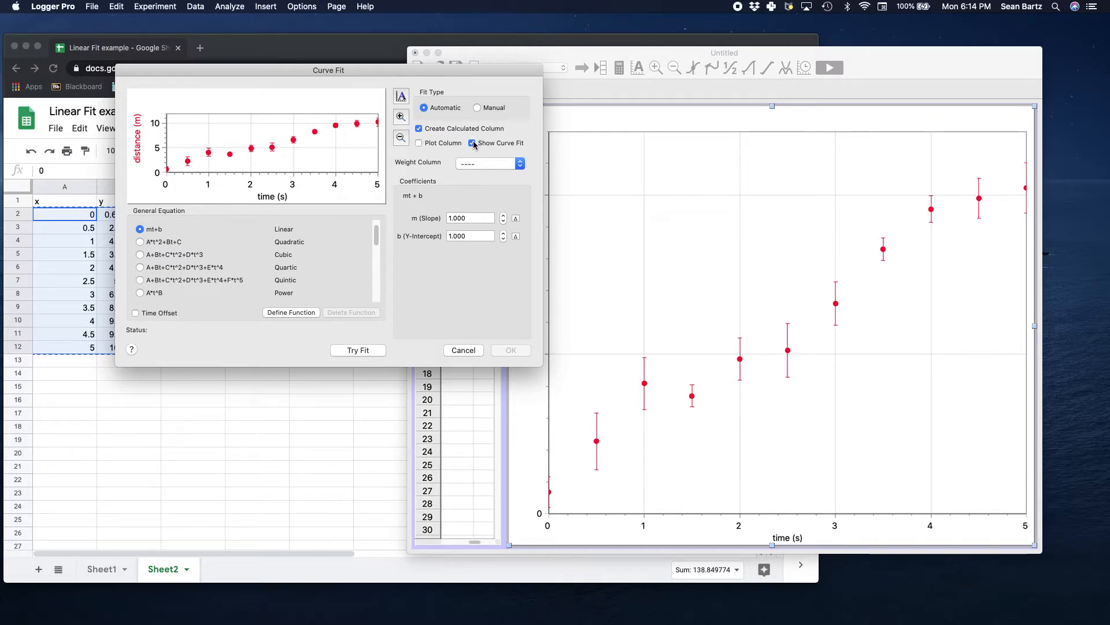
left_click(480, 165)
left_click(475, 166)
left_click(475, 166)
left_click(494, 185)
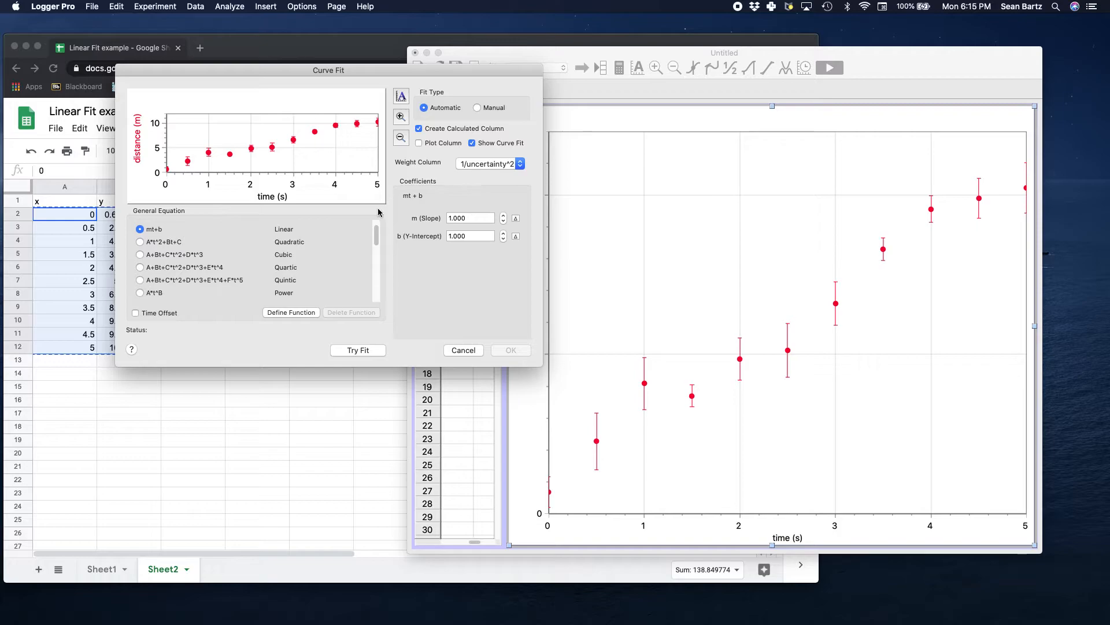
left_click(360, 346)
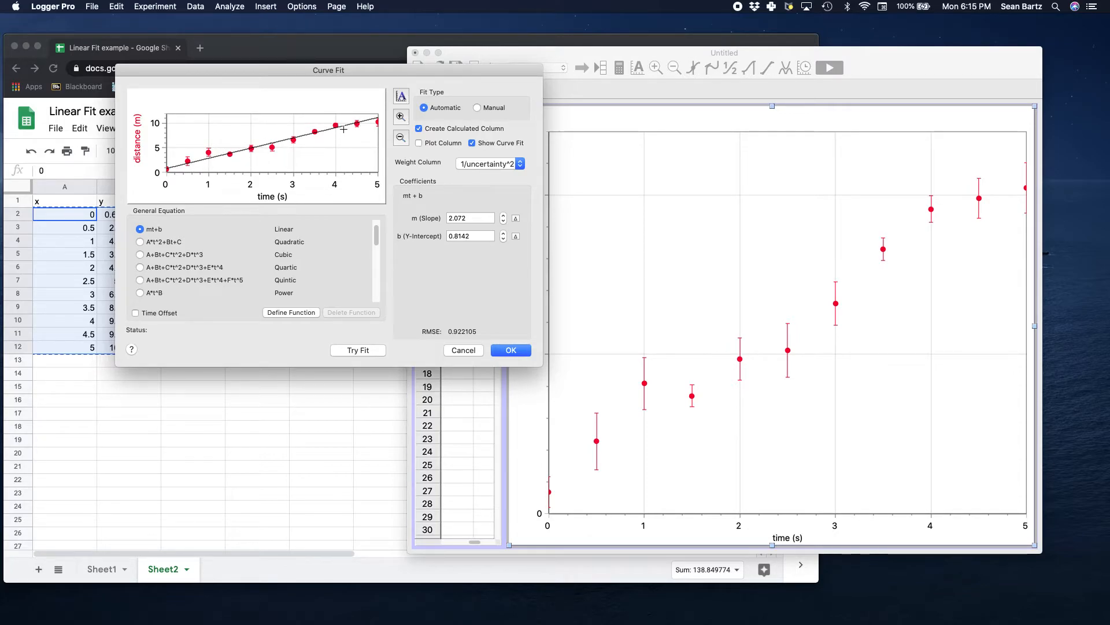
Try the Power (A*t^B) and Nth Inverse (A/t^n+B) equations as fits to the distance data
left_click(140, 243)
left_click(140, 293)
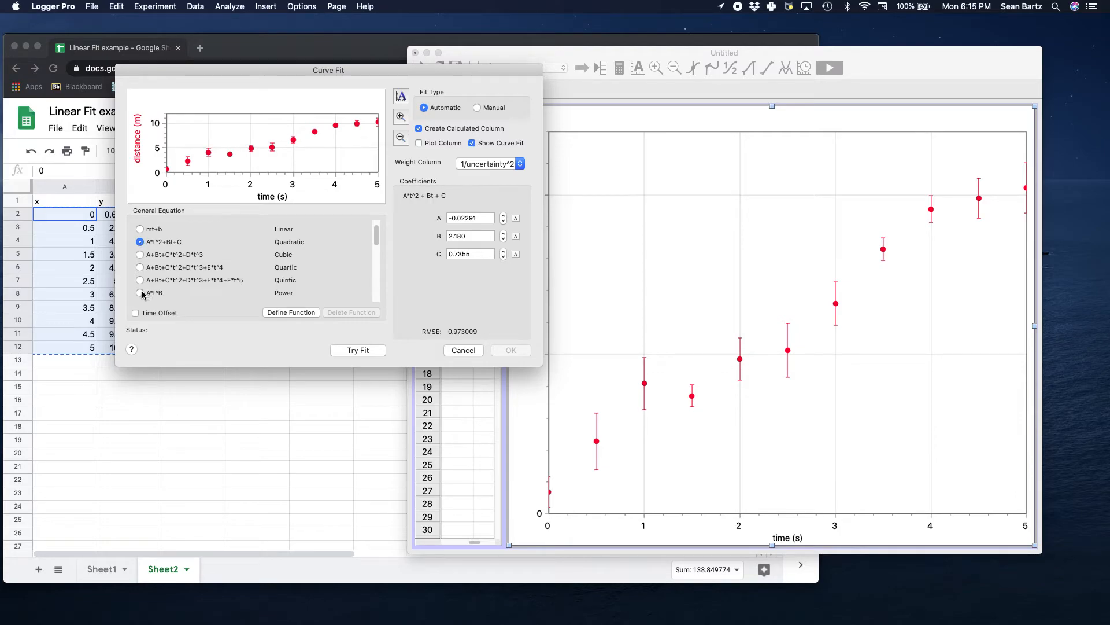
left_click(360, 351)
left_click_drag(375, 240, 376, 262)
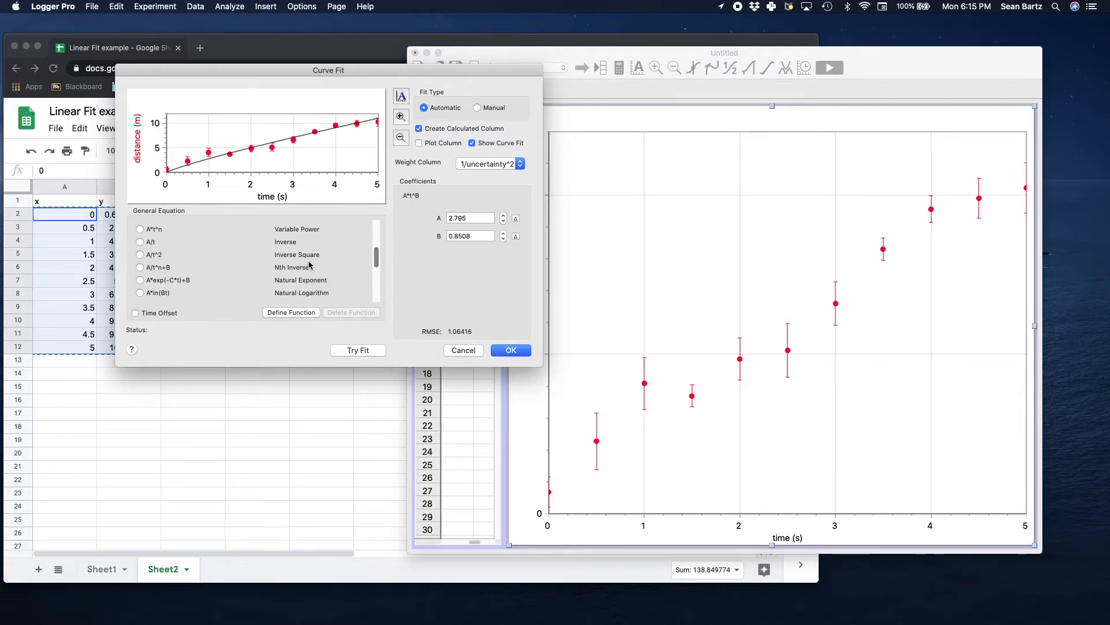
left_click(173, 269)
left_click(359, 350)
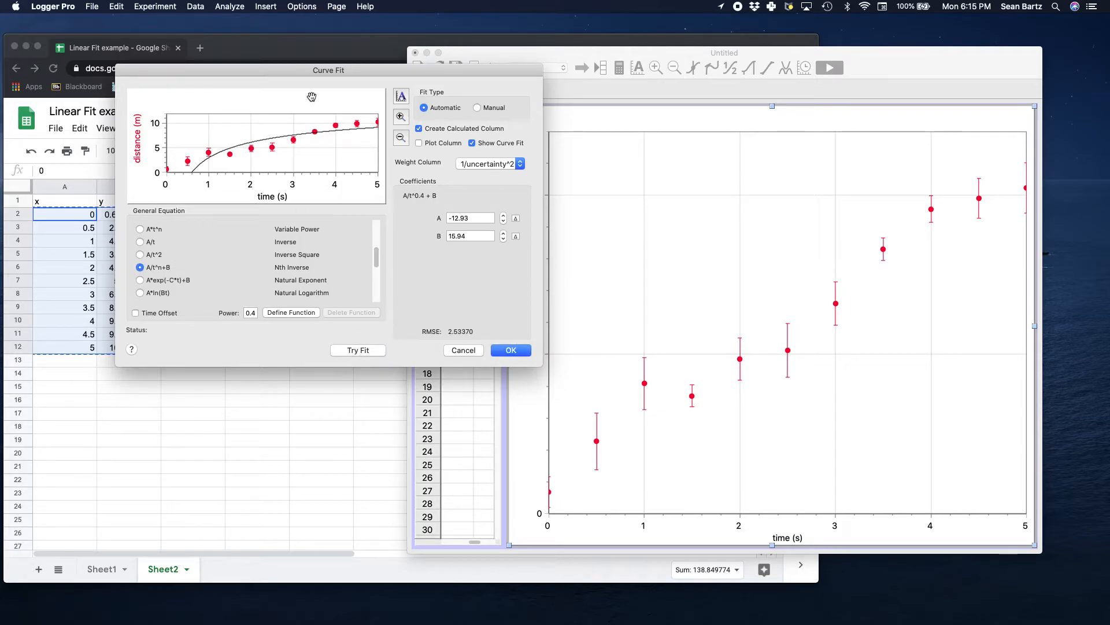
Fit the distance data with the Linear equation mt+b, apply it to the graph, and move the results box slightly upward
left_click_drag(376, 257, 364, 225)
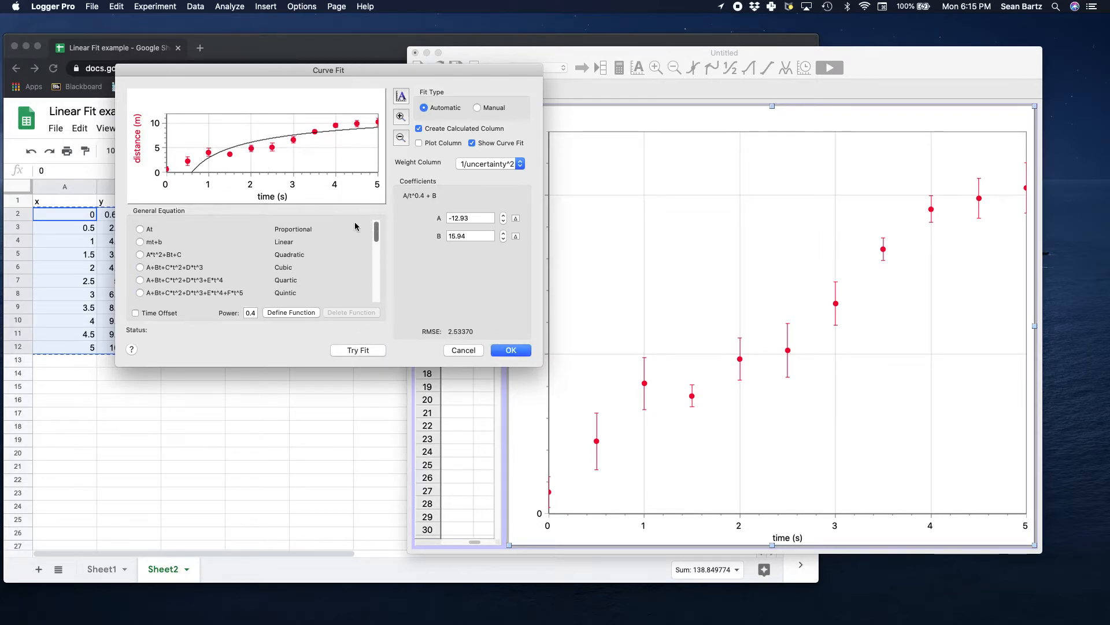
left_click(155, 243)
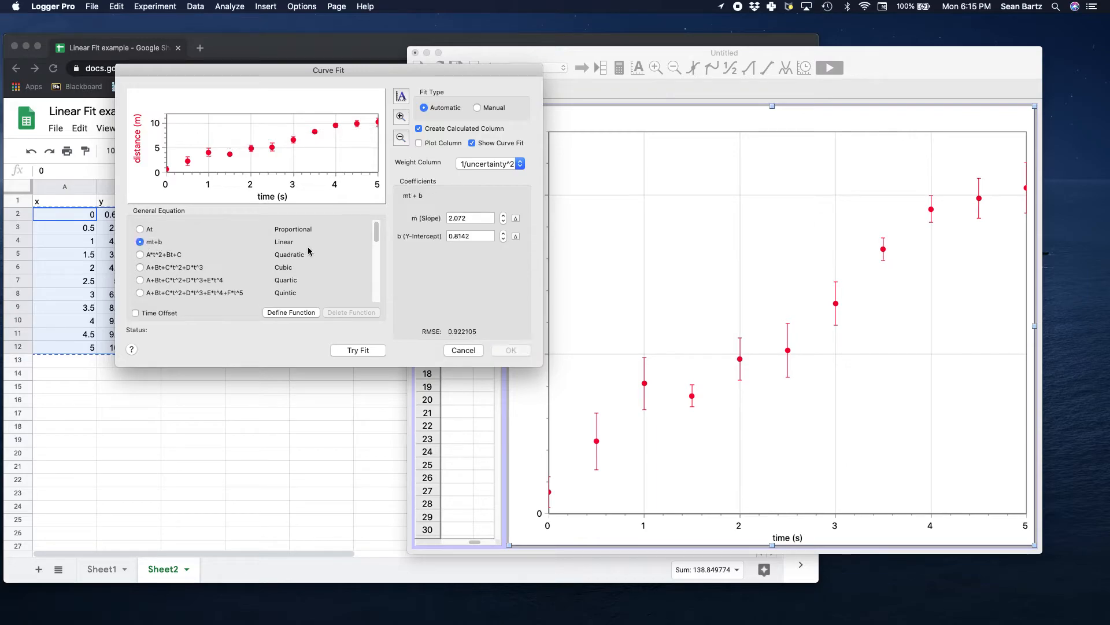
left_click(355, 351)
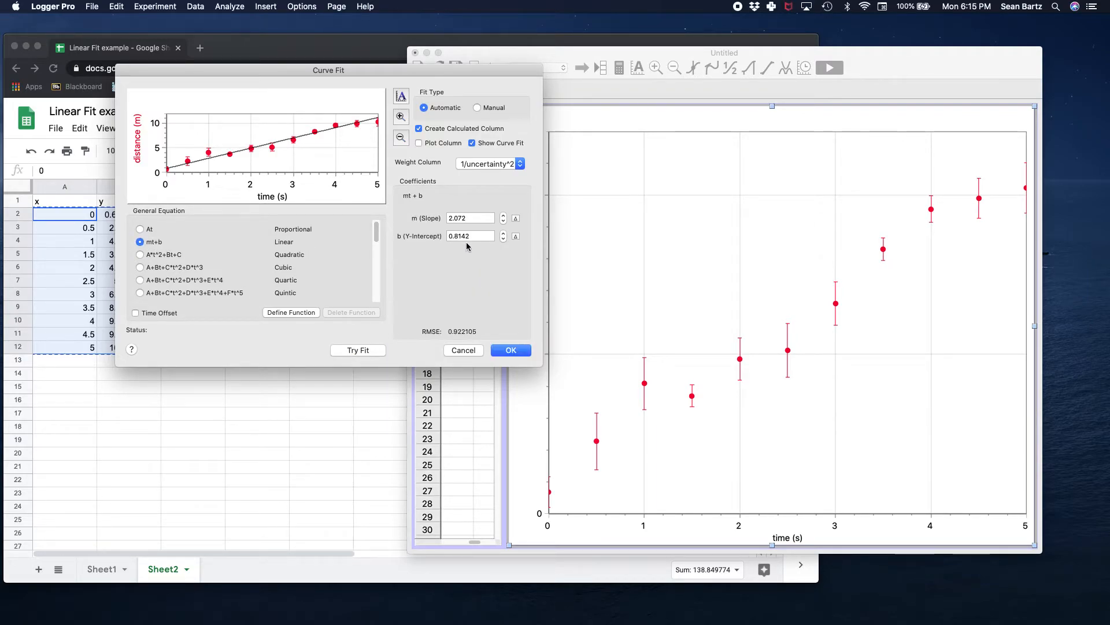
left_click(511, 351)
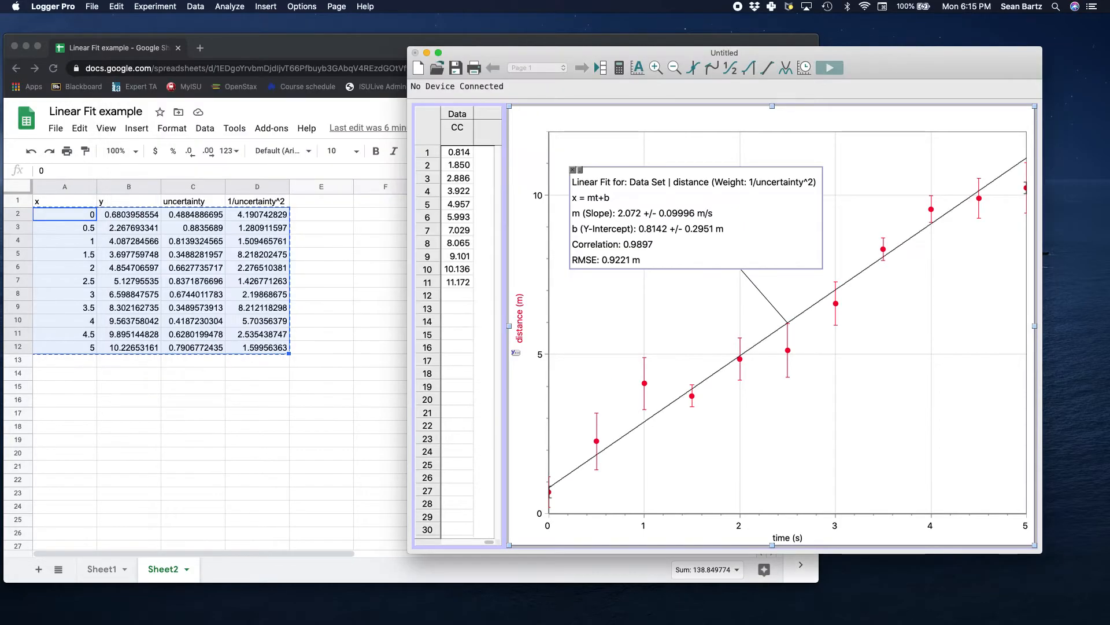
left_click_drag(753, 174, 754, 167)
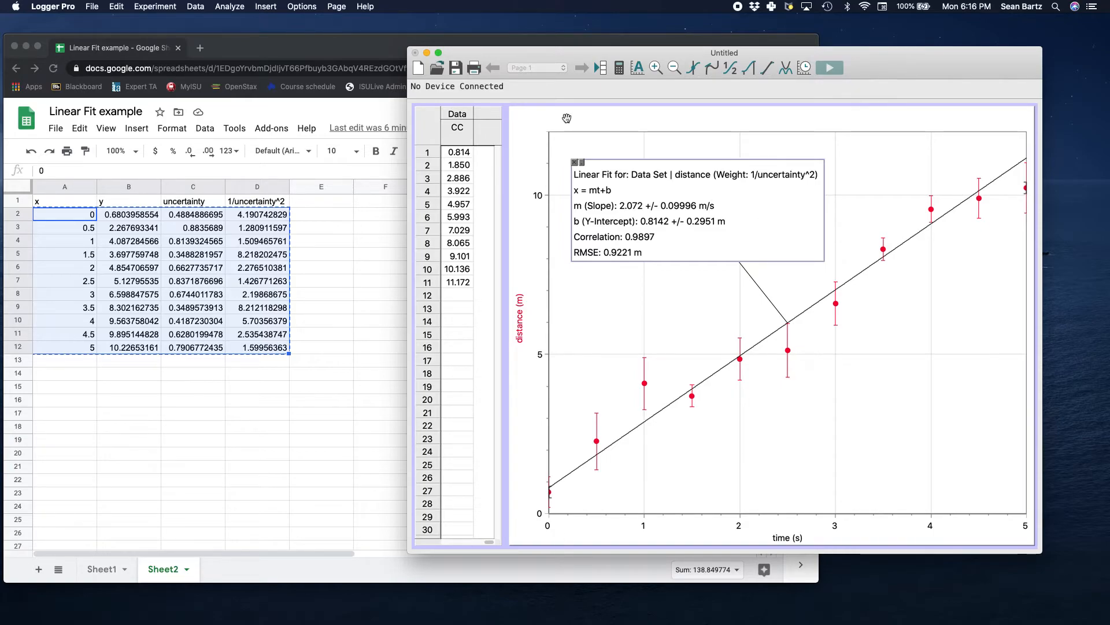
Open the print settings for the graph page and look at the PDF output options
left_click(94, 6)
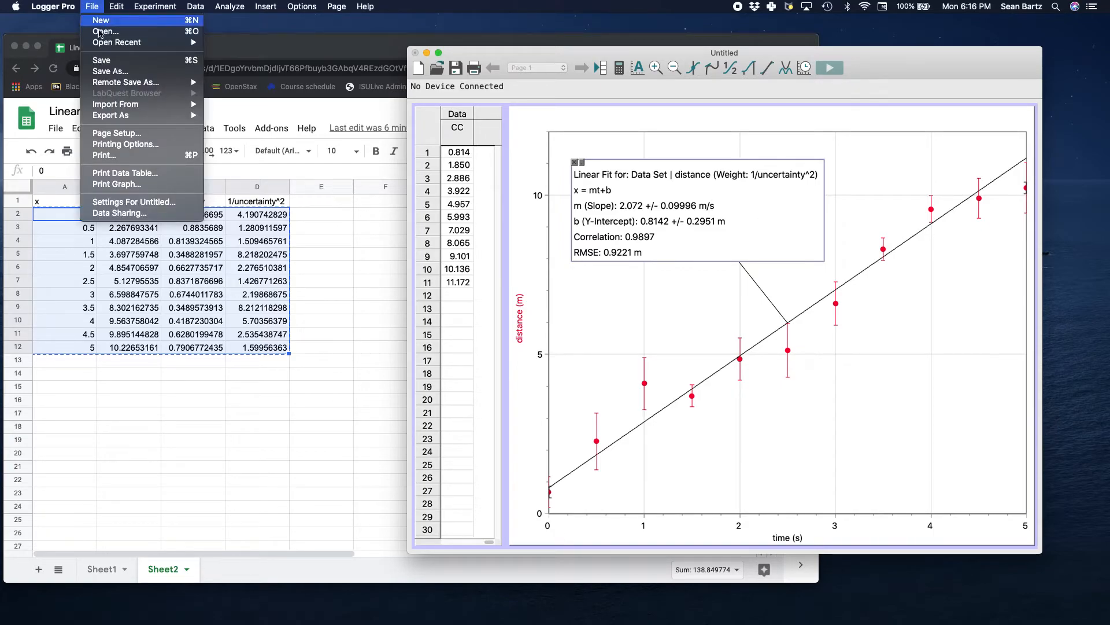
left_click(148, 156)
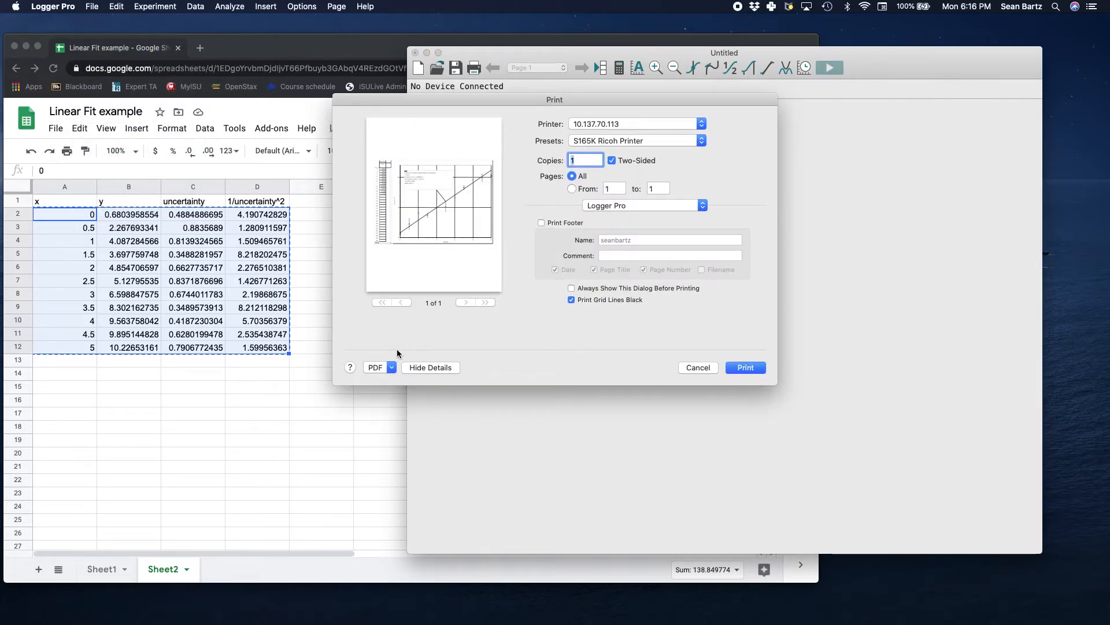
left_click(388, 369)
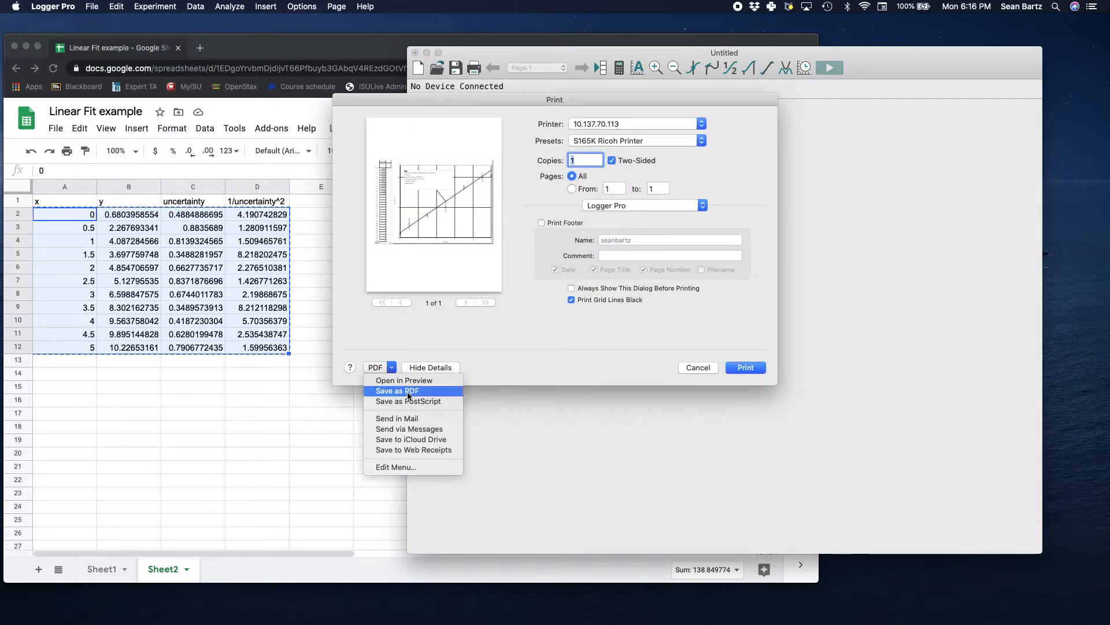
left_click(557, 354)
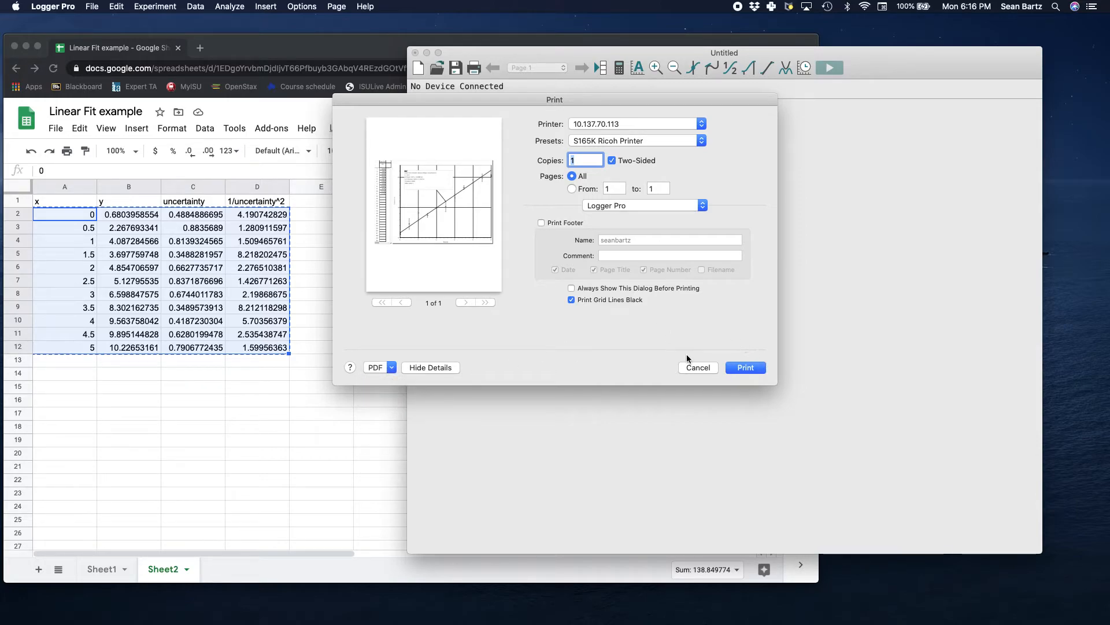
left_click(734, 371)
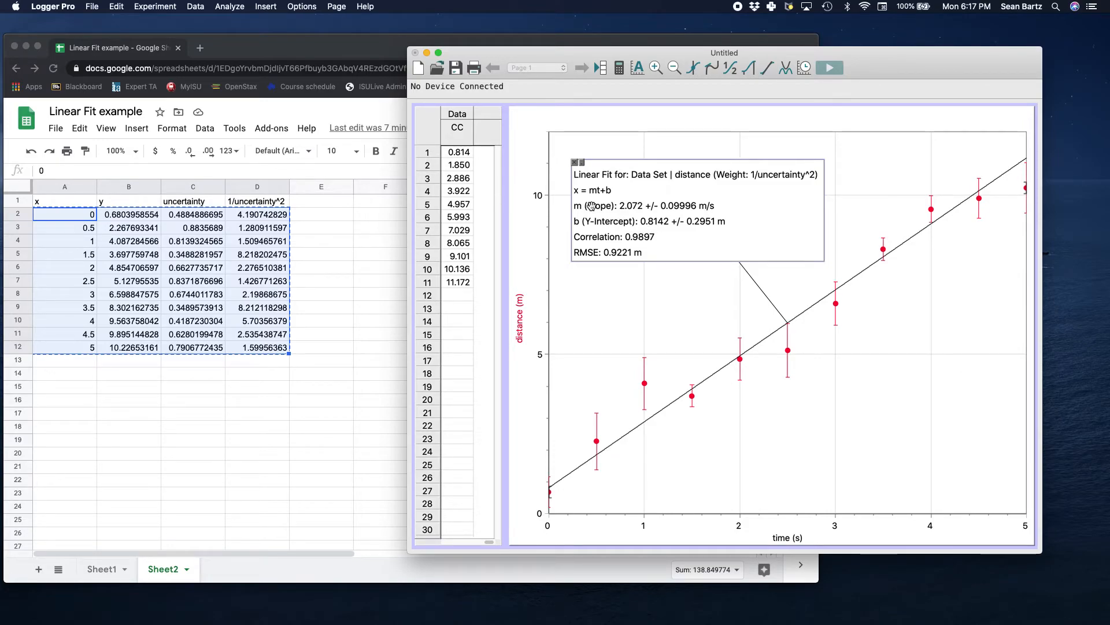
Copy the fit values in rows 1 to 11 of the CC column and paste them into the Google Sheets spreadsheet from E2 down
left_click(465, 152)
left_click(464, 154)
left_click(459, 284)
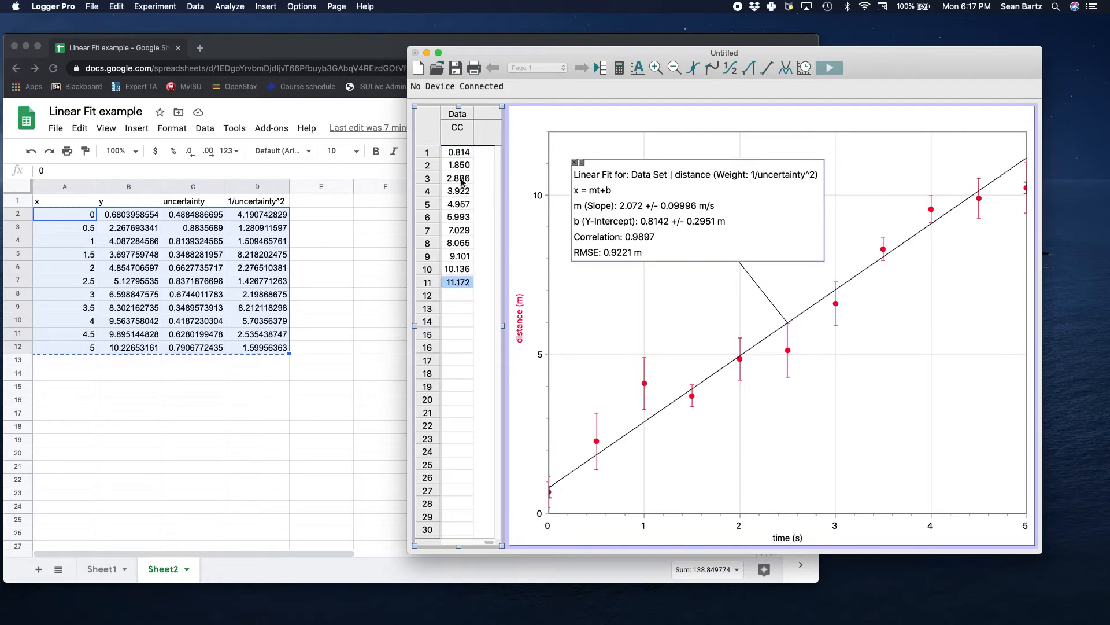
left_click_drag(459, 155, 466, 283)
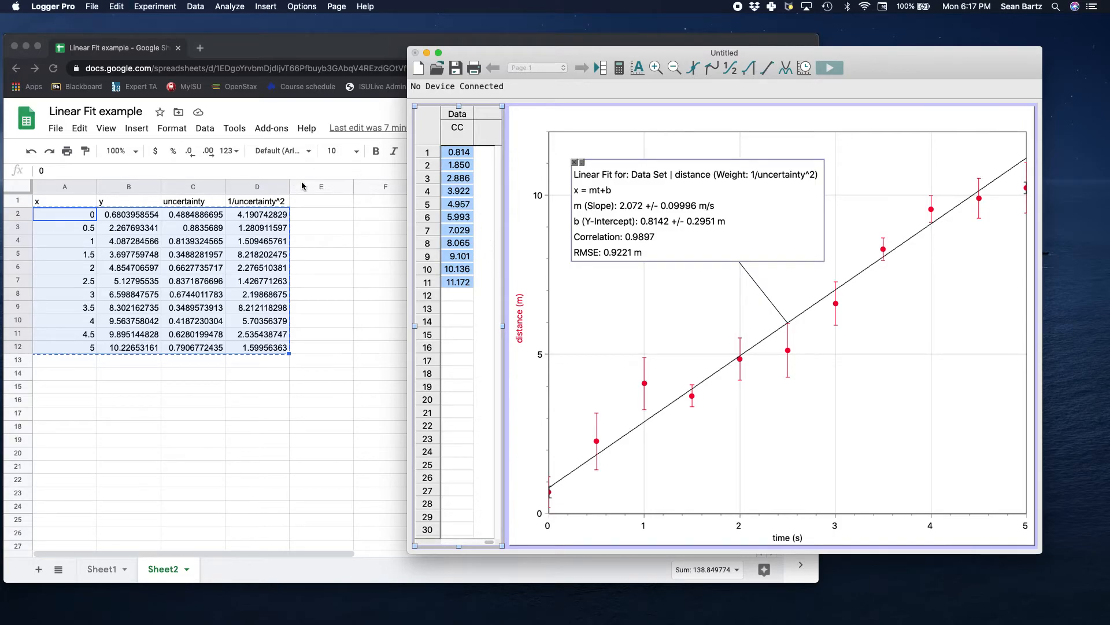
left_click(314, 202)
left_click(321, 217)
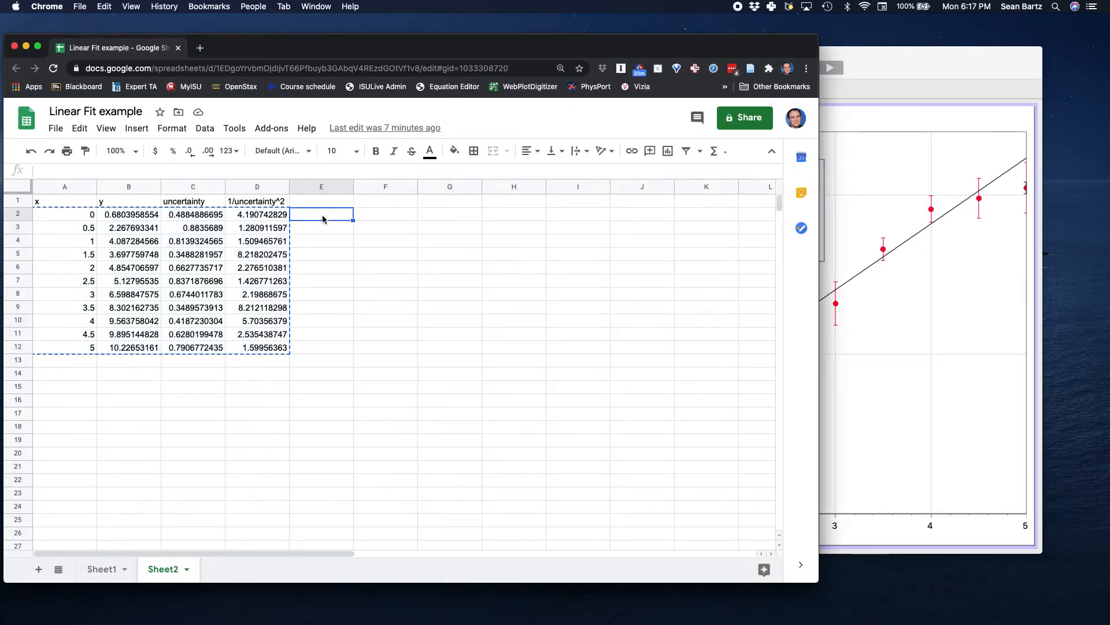
type("0.8141722098 1.849981752 2.885791294 3.921600836 4.957410378 5.99321992 7.029029462 8.064839004 9.100648546 10.13645809 11.17226763")
Label the pasted fit values by entering the header "linear fit" in E1
left_click(315, 205)
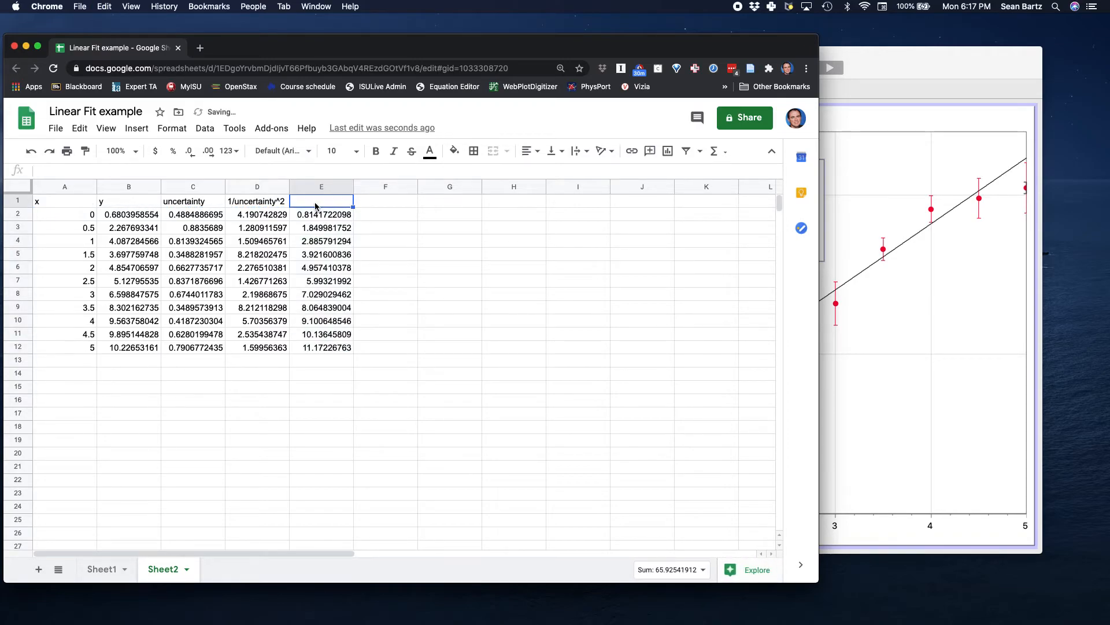
type("fit")
key("Return")
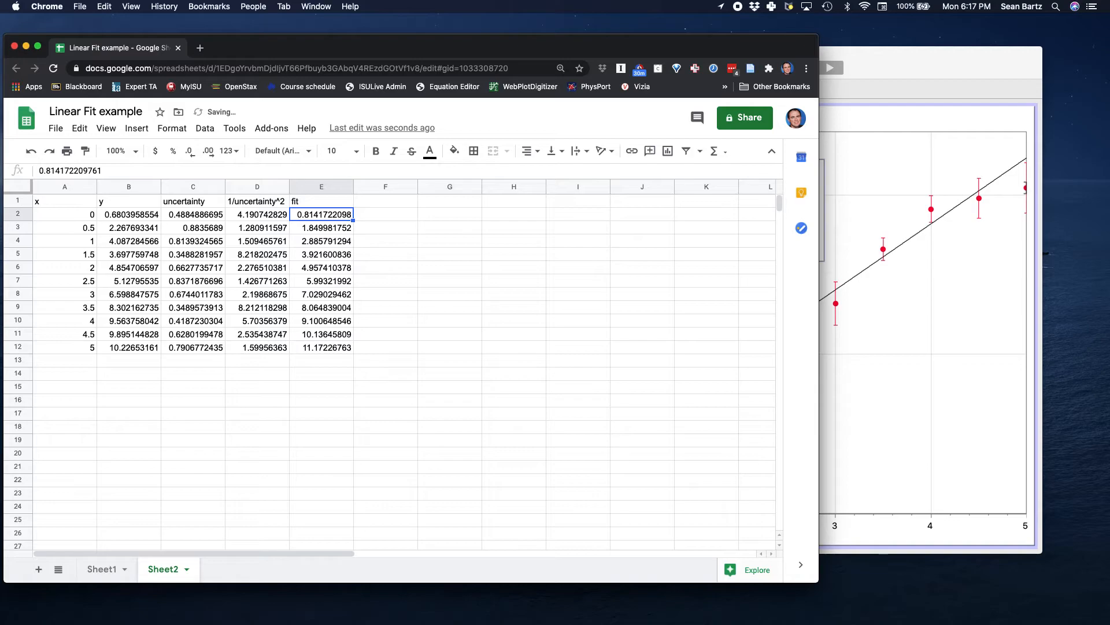
left_click(307, 203)
type("linear")
key("Return")
Enter the header "variance" in F1, beside the linear fit column
left_click(376, 216)
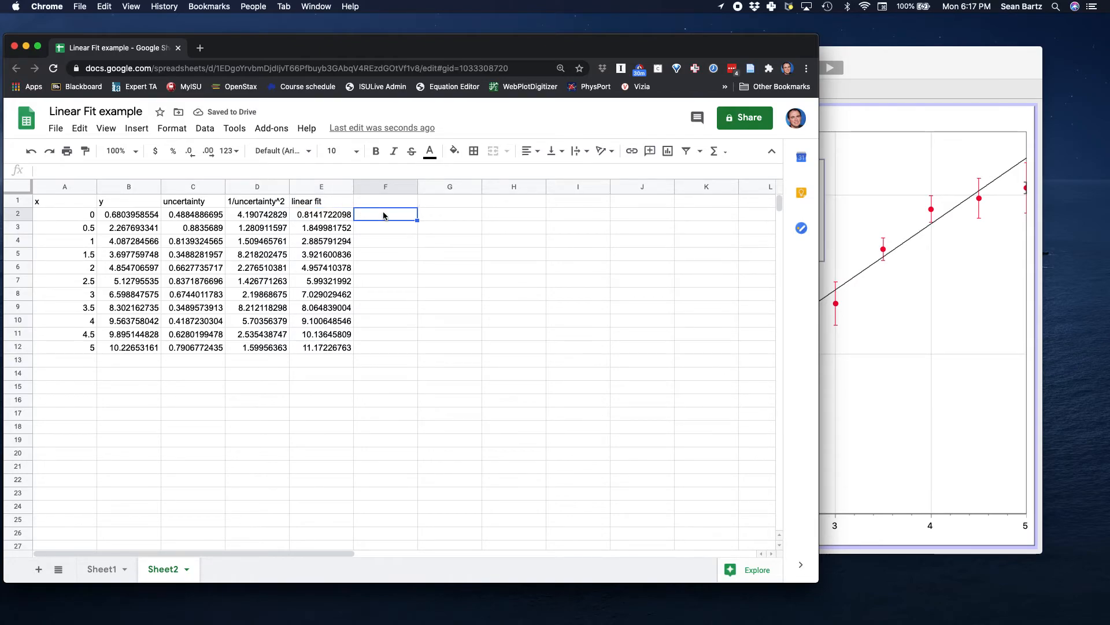
left_click(384, 202)
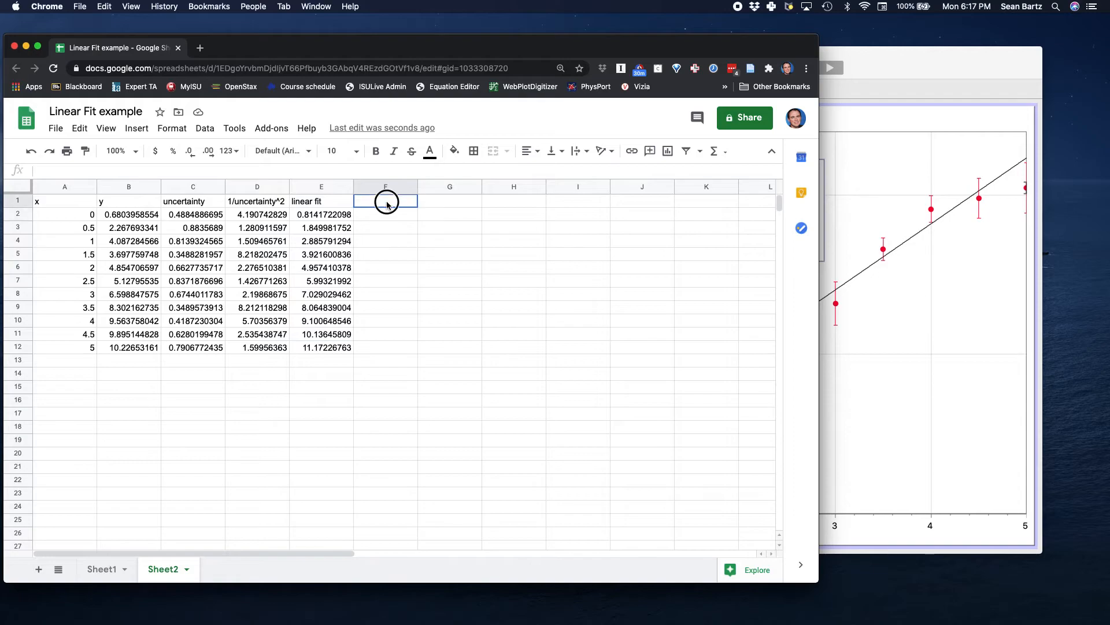
type("variance")
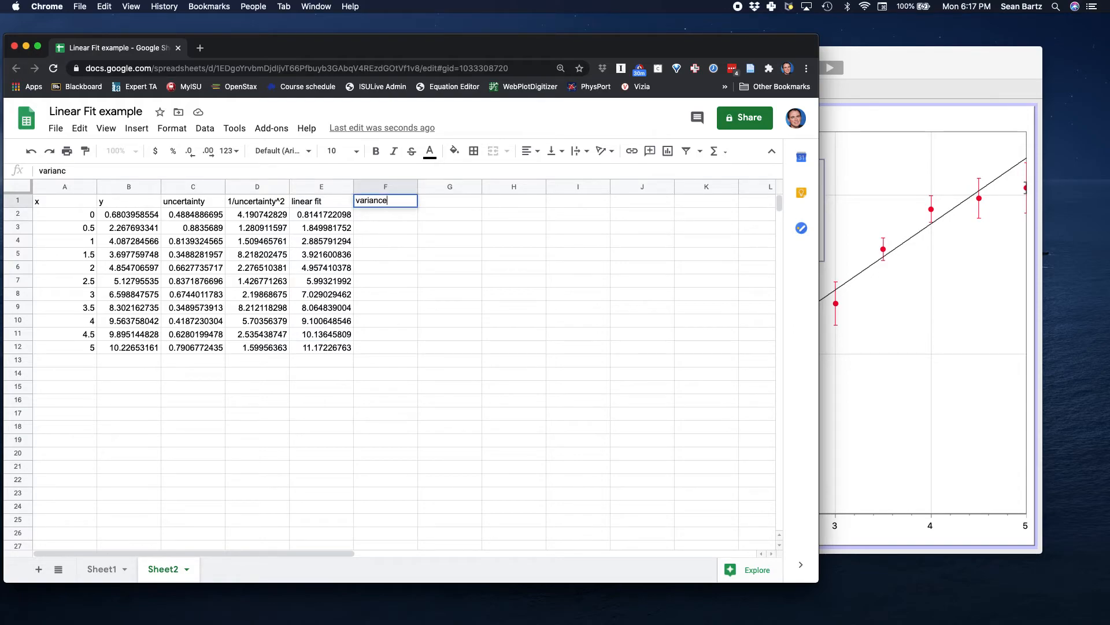
key("Return")
Calculate the variance in F2 with =B2-E2 and fill the formula down to row 12
type("=")
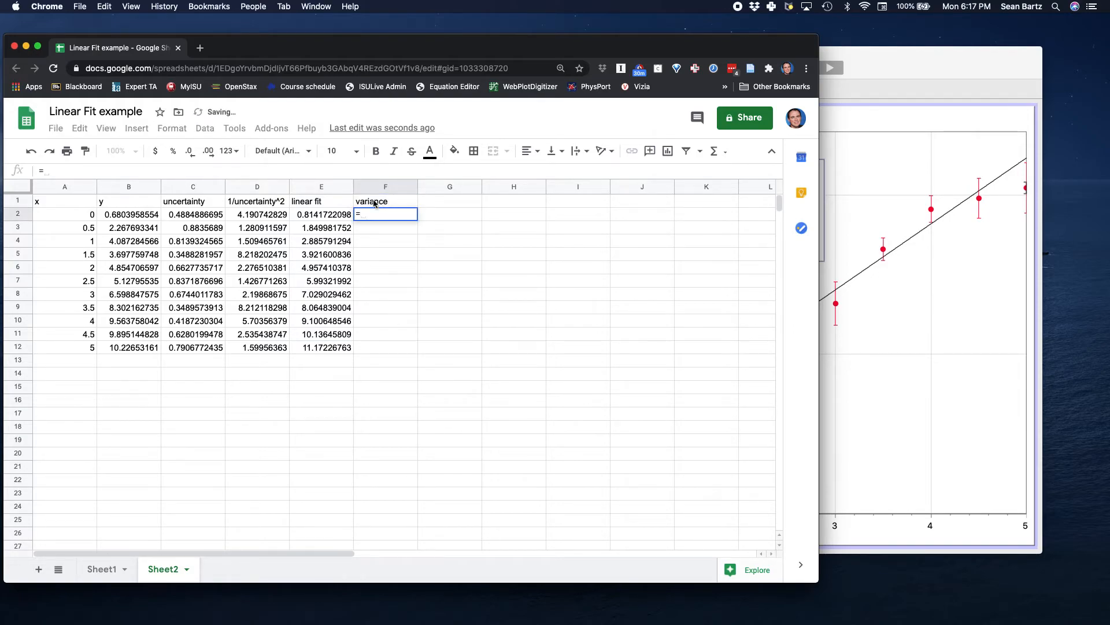
left_click(137, 217)
type("-")
left_click(301, 214)
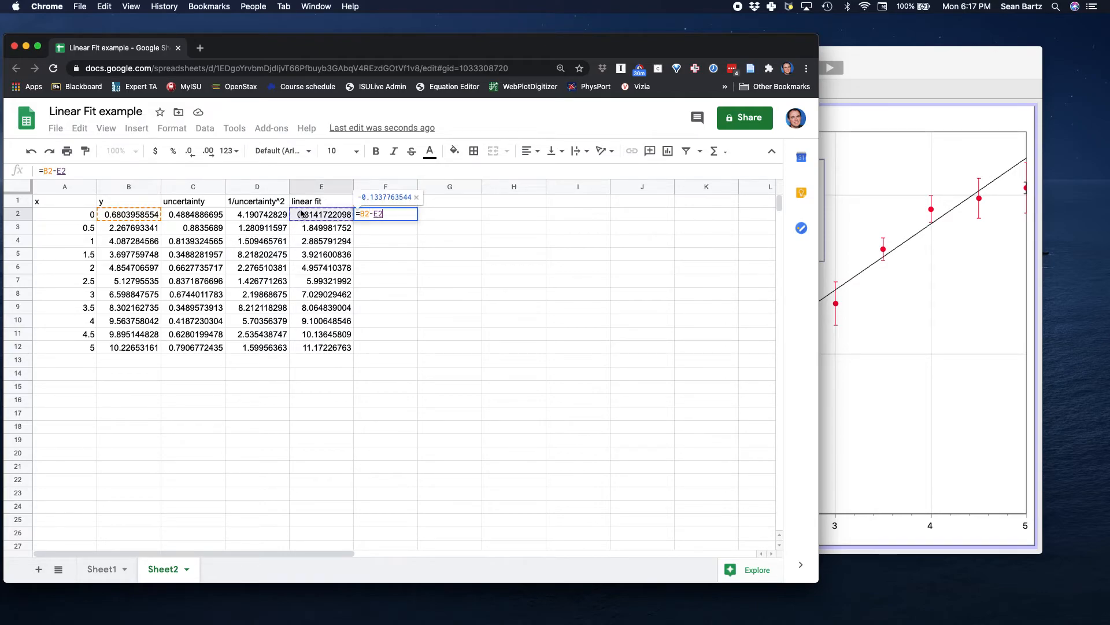
key("Return")
left_click(396, 218)
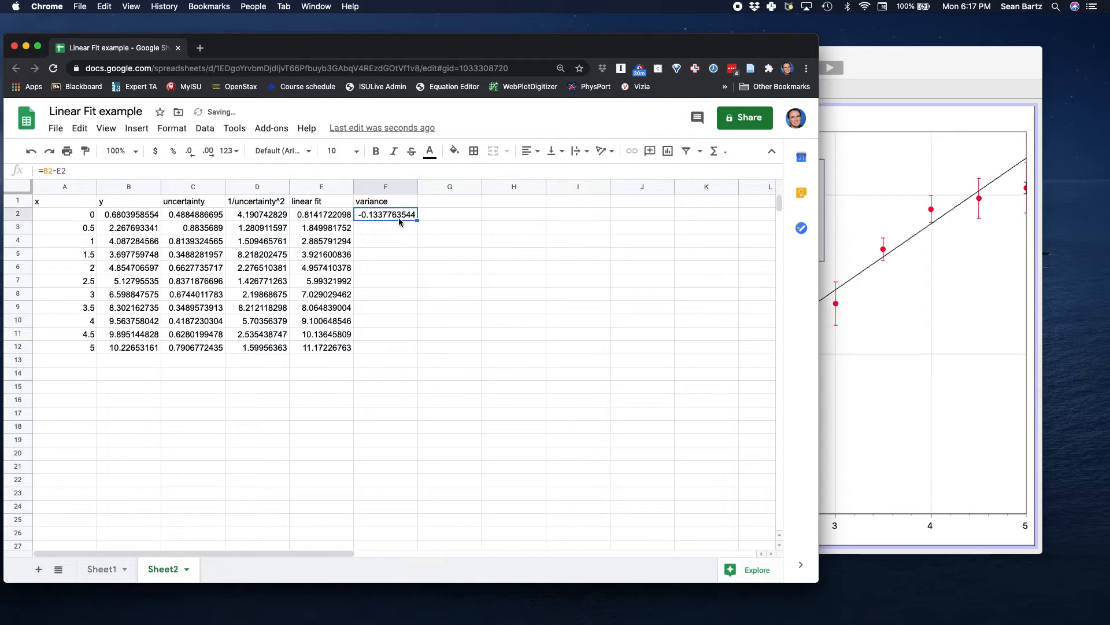
double_click(416, 221)
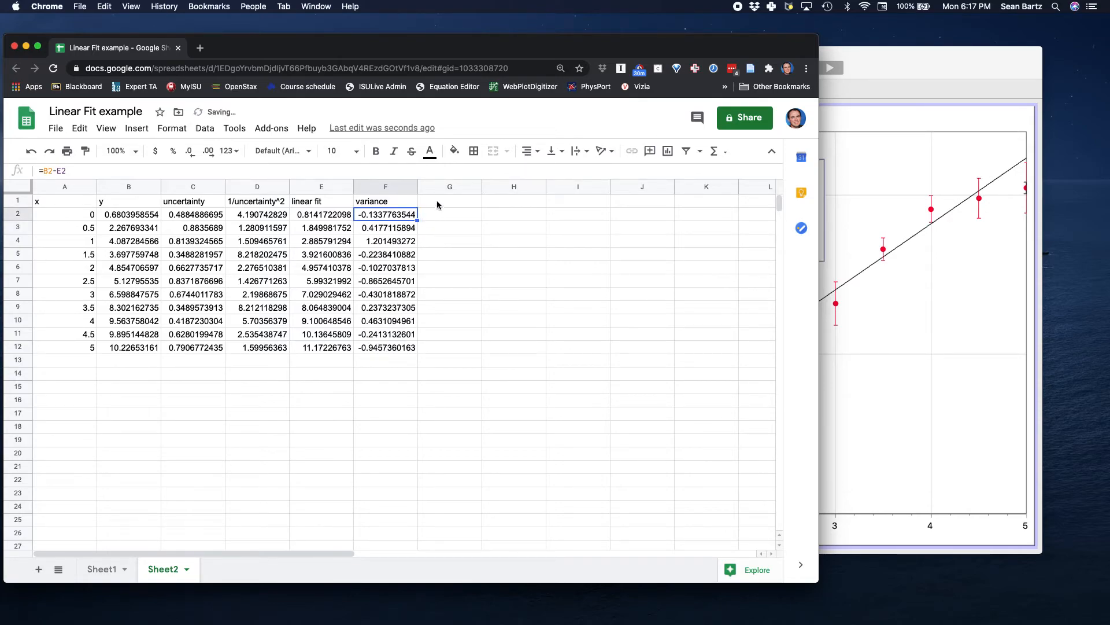
Enter the header "contribution to chi^2" in G1 and widen column G to fit it
left_click(438, 203)
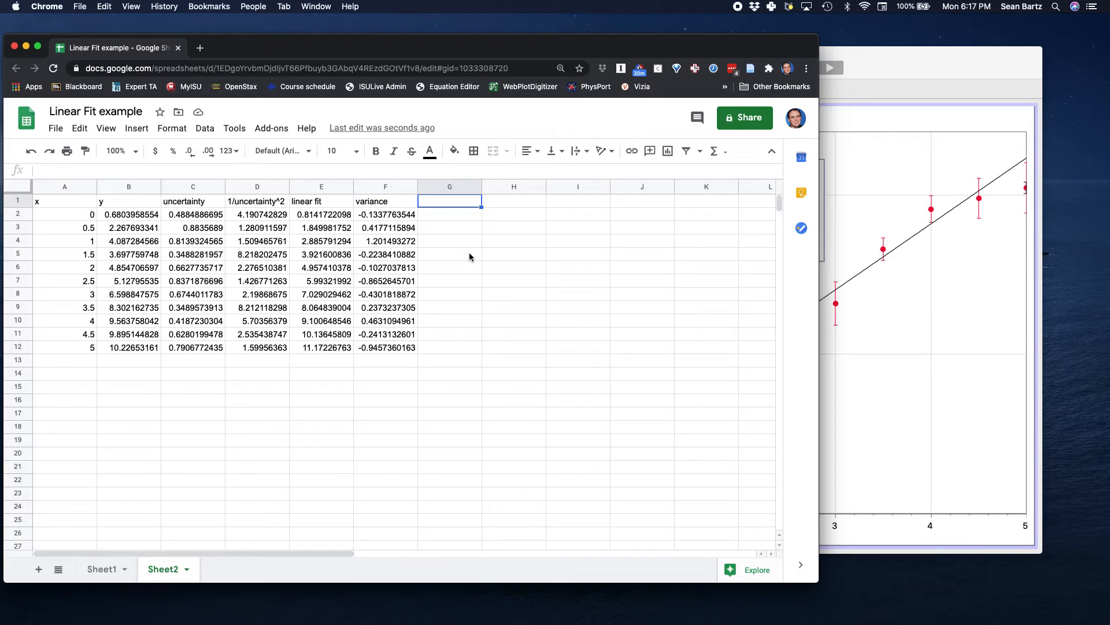
type("conti")
key("BackSpace")
type("ribution to ")
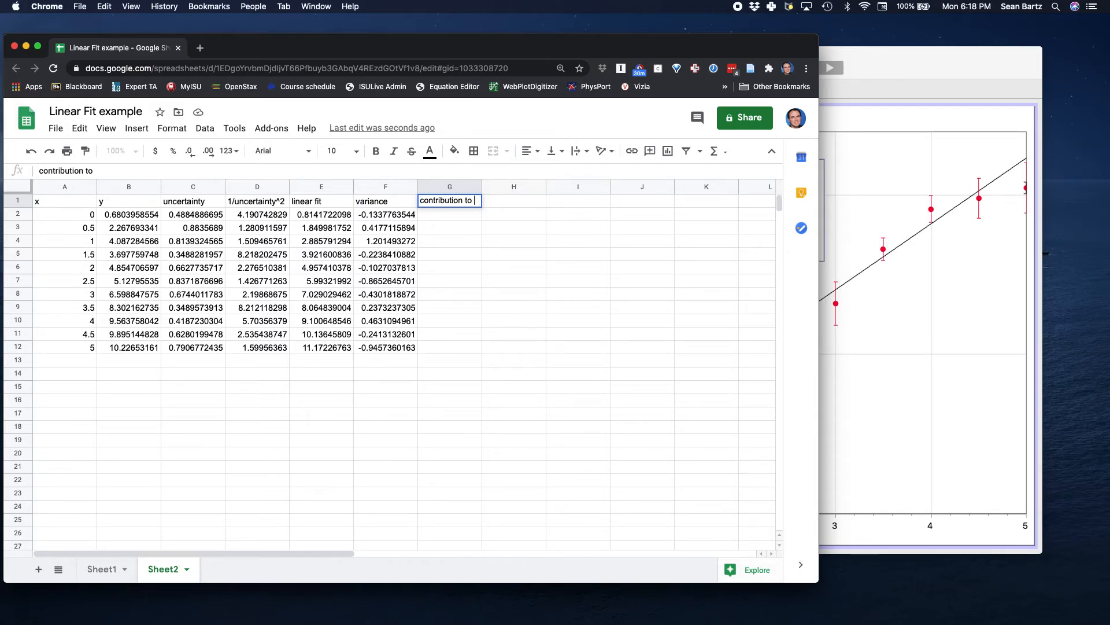
type("chi^2")
key("Return")
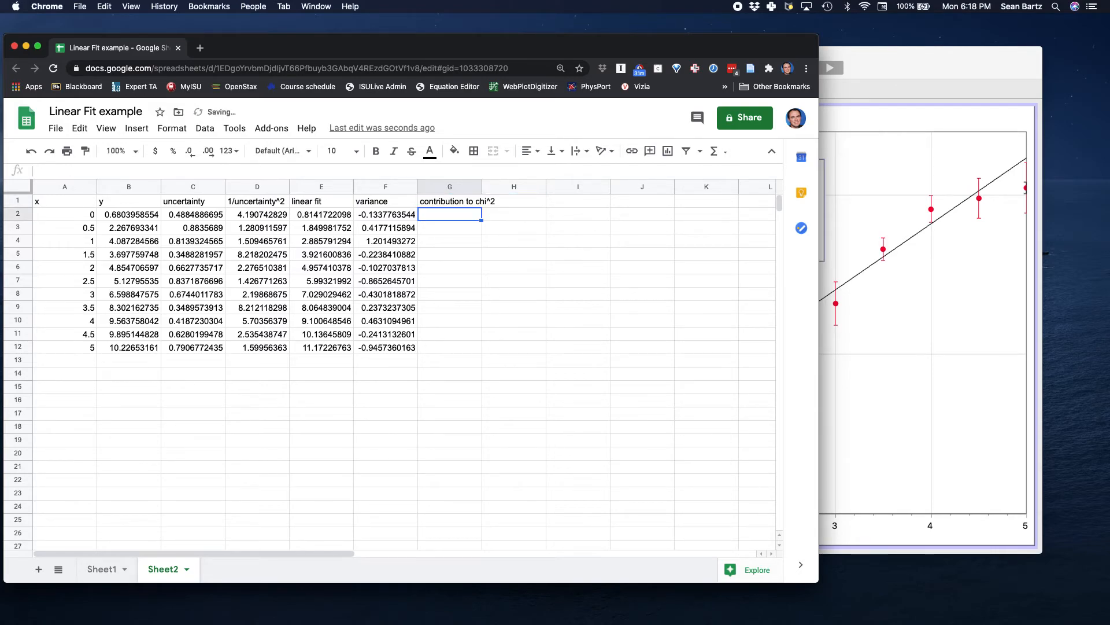
double_click(482, 187)
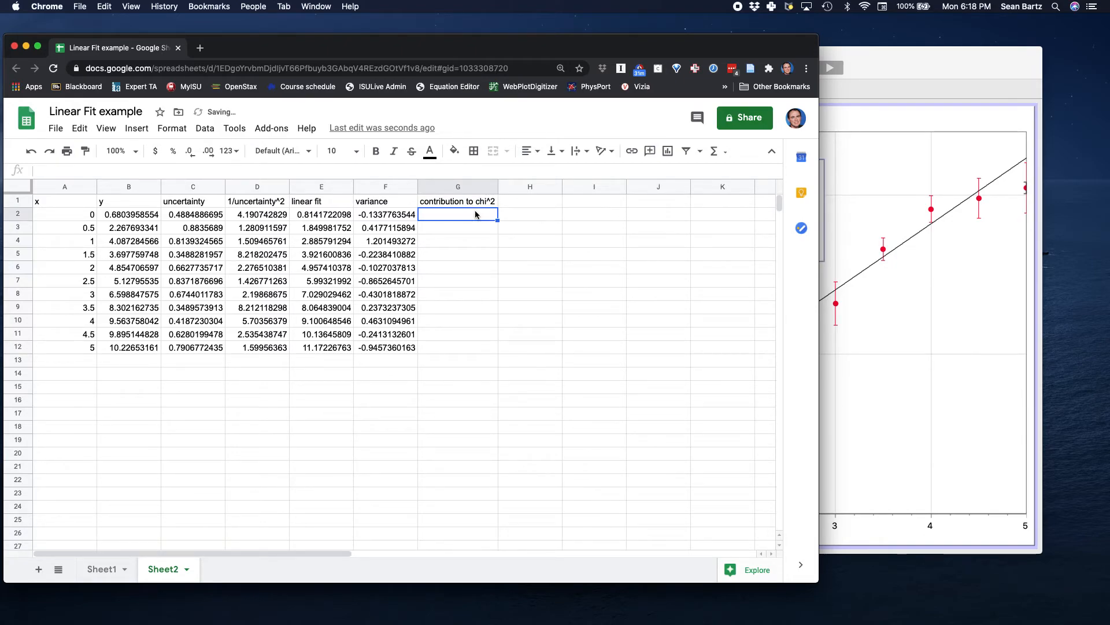
Calculate the chi^2 contribution in G2 with =F2^2/C2^2 and fill the formula down to row 12
type("=")
left_click(403, 216)
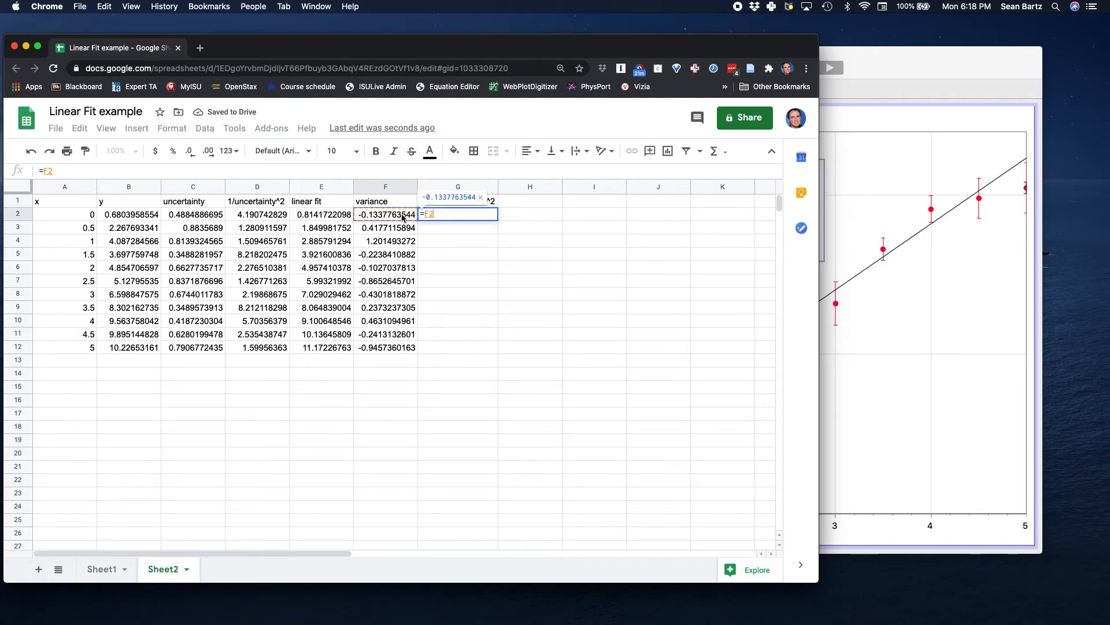
type("^2/")
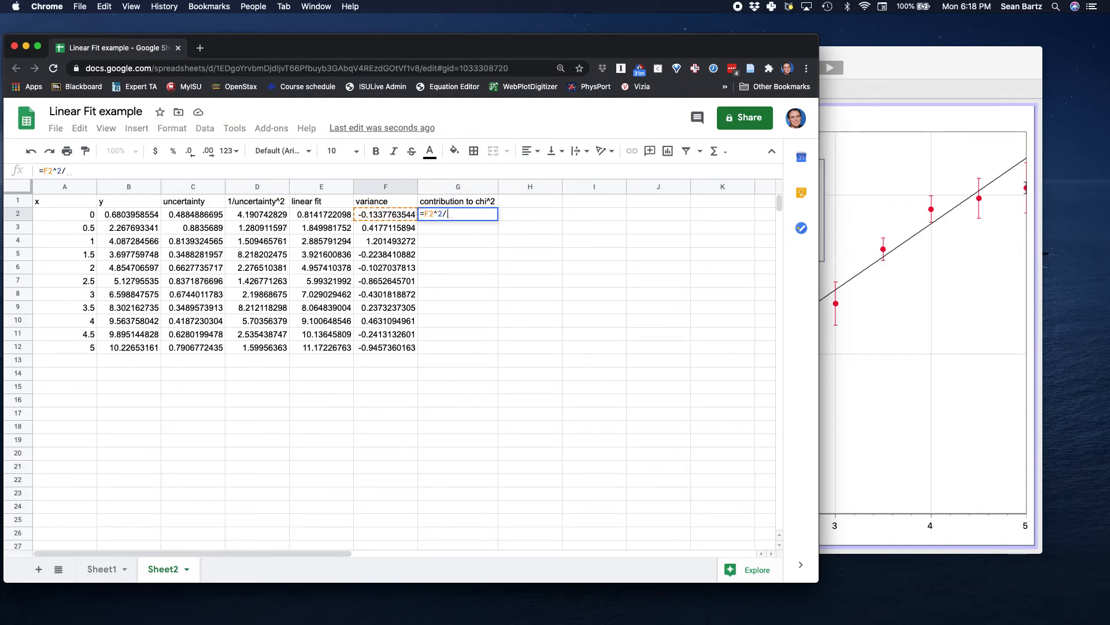
left_click(195, 215)
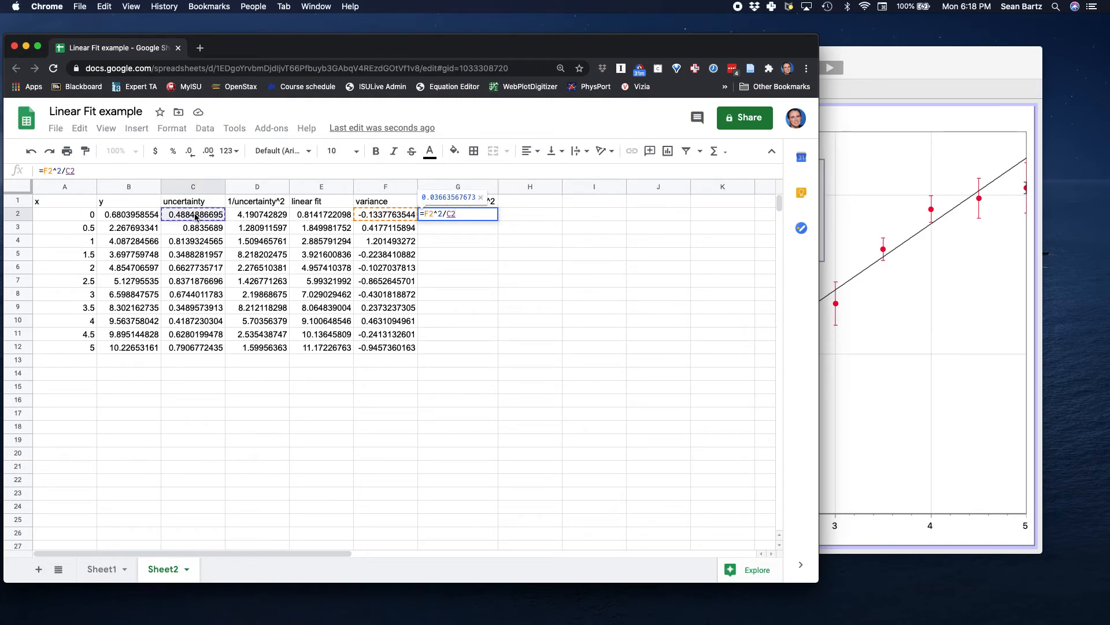
key("Return")
left_click(458, 214)
double_click(497, 221)
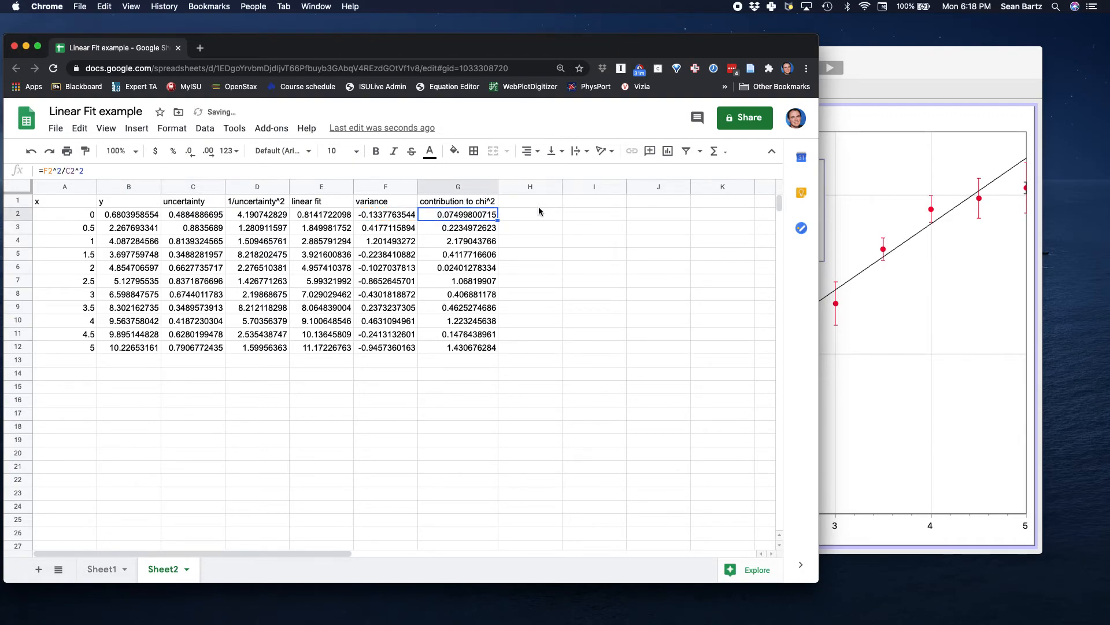
Enter the header "chi^2" in H1
left_click(536, 202)
type("chi^3")
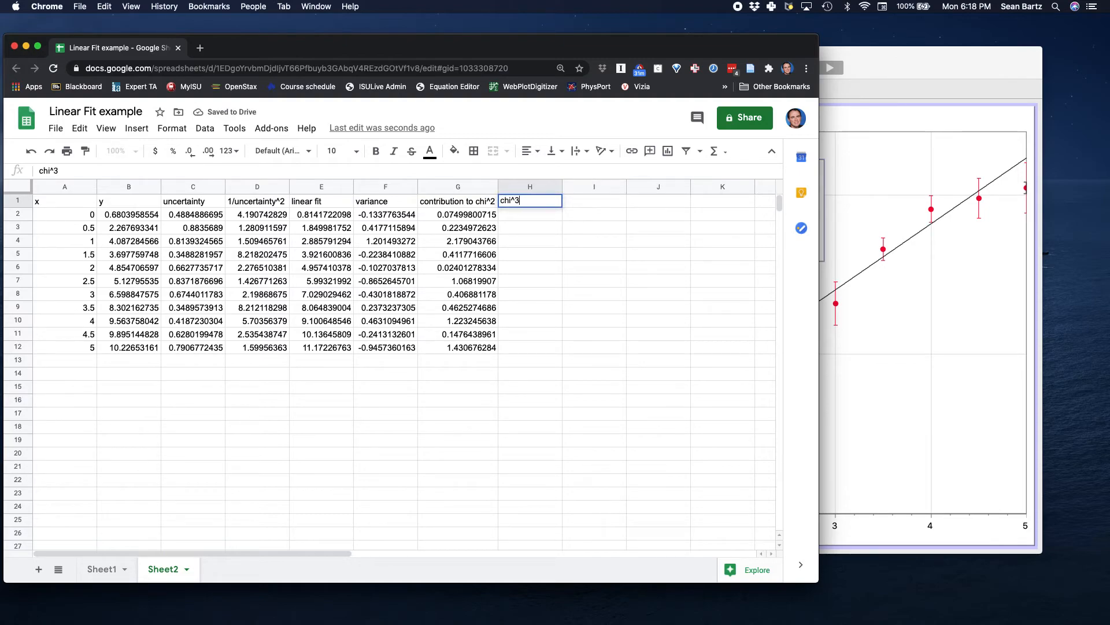
key("Return")
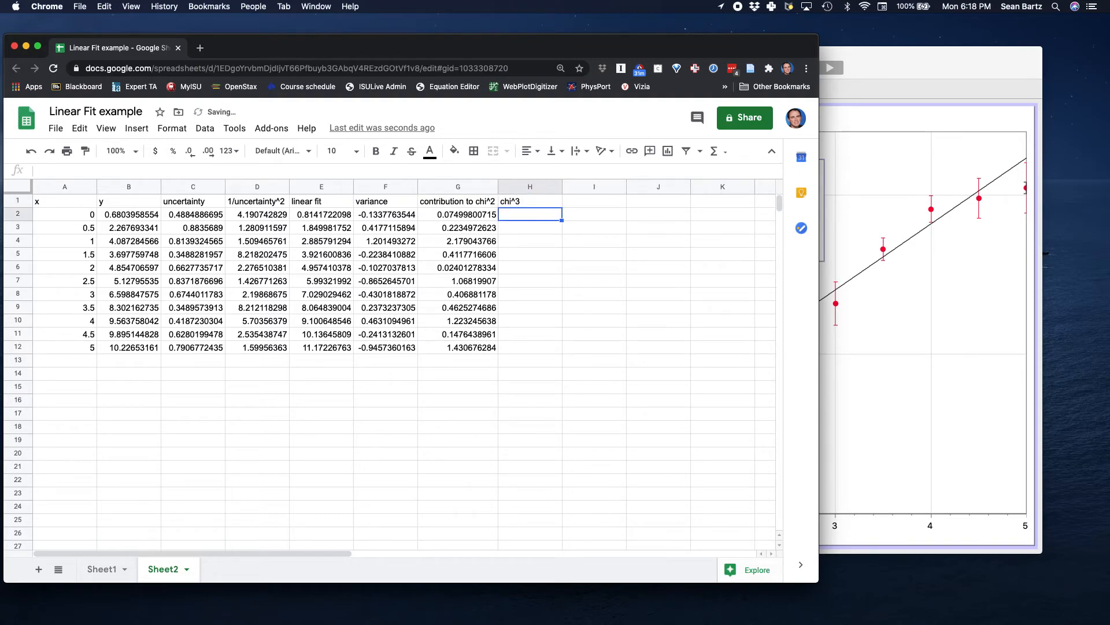
double_click(551, 200)
key("BackSpace")
type("2")
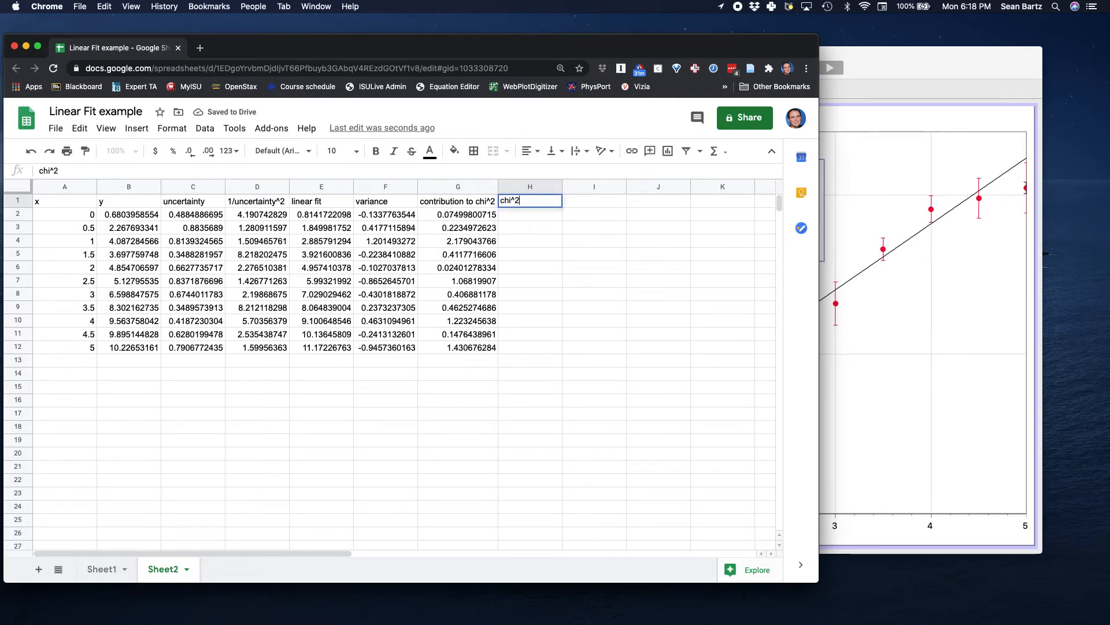
key("Return")
Total the chi^2 contributions in H2 with the formula =sum(G2:G12)
type("=suum")
key("BackSpace")
key("BackSpace")
type("m(")
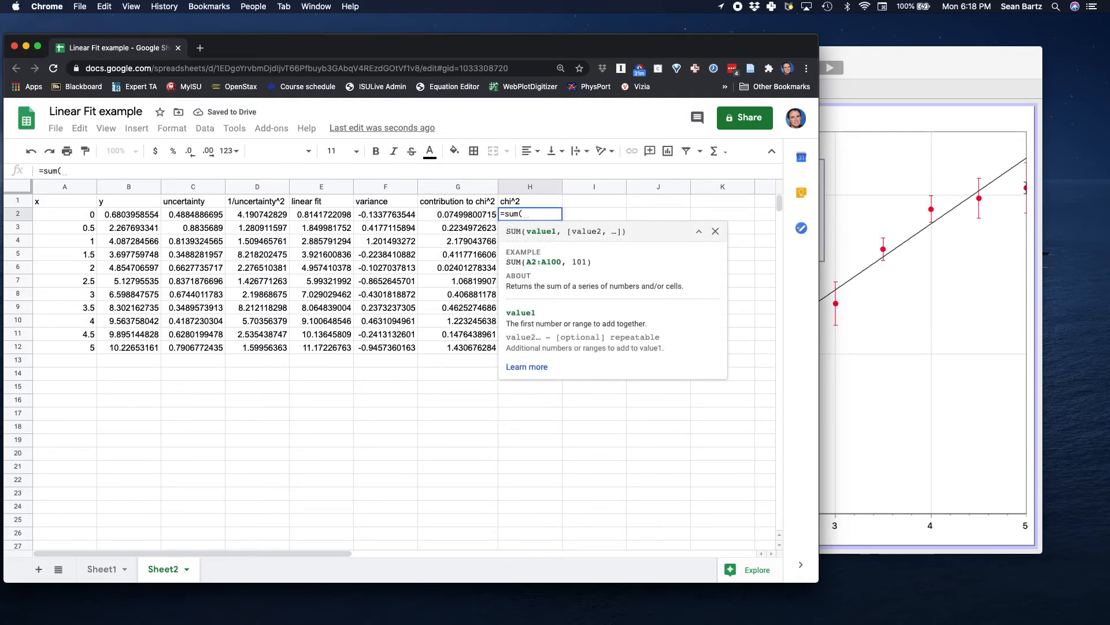
left_click_drag(462, 213, 470, 347)
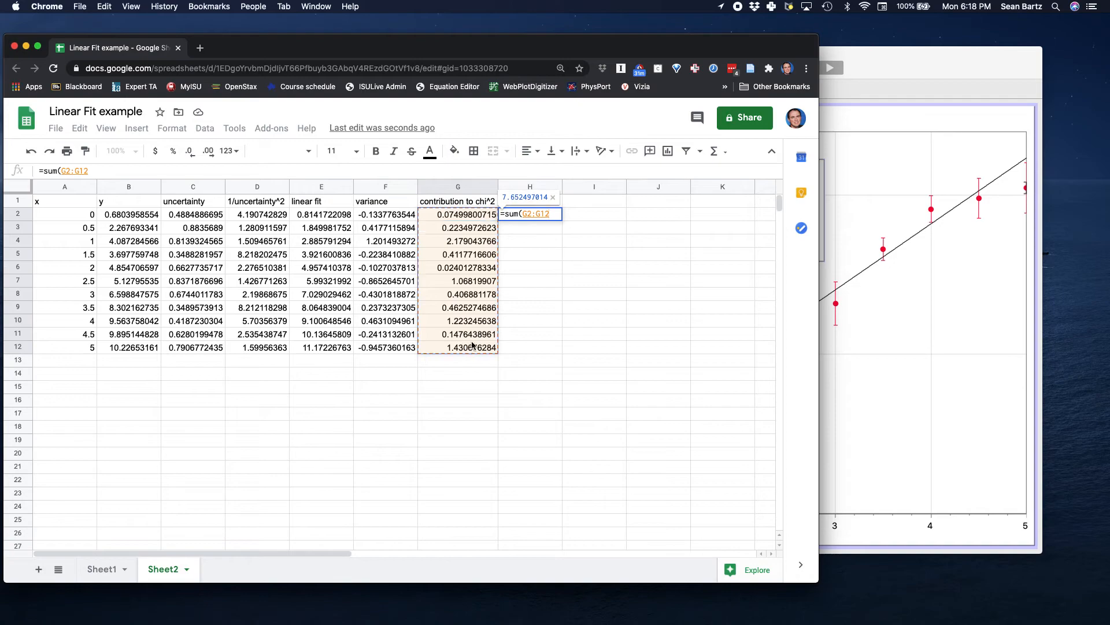
key("Return")
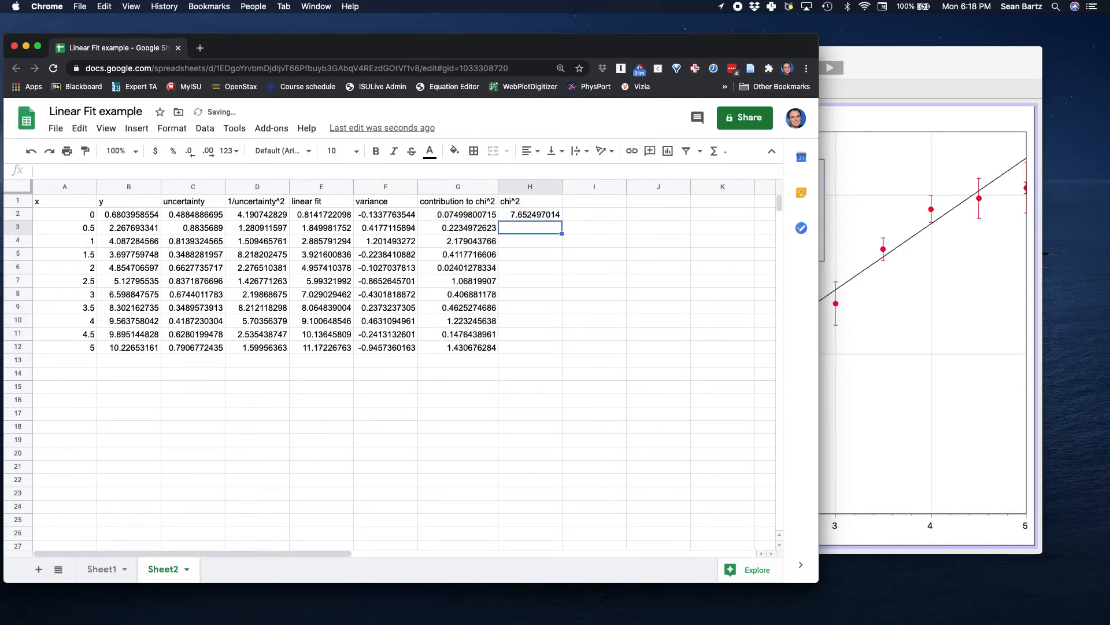
Enter the header "reduced chi^2" in I1 and select the chi^2 total in H2
left_click(598, 201)
type("re")
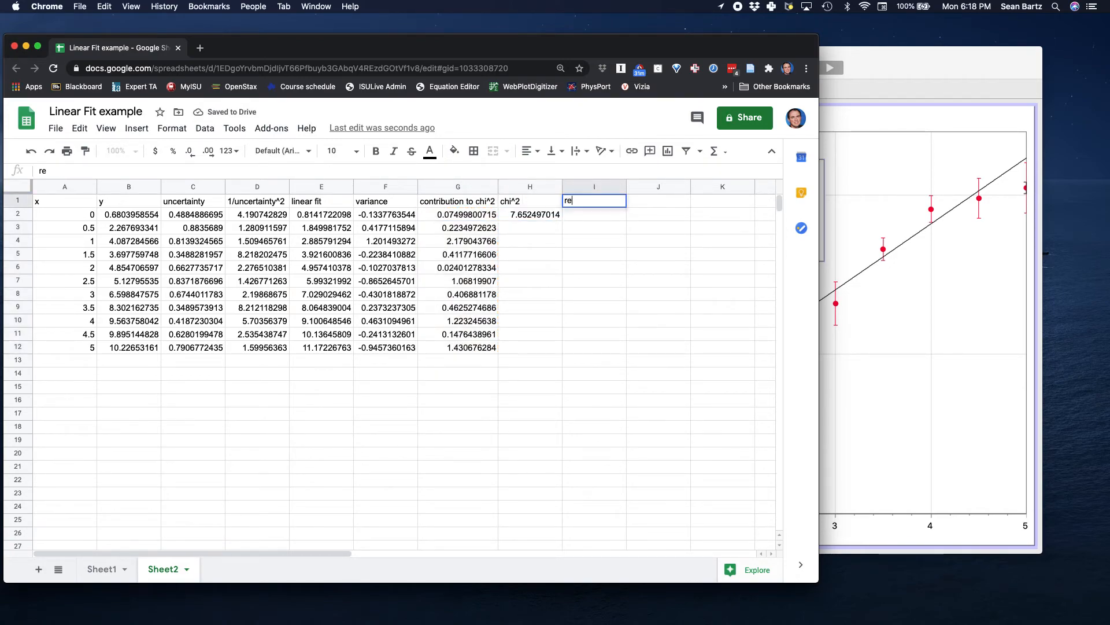
type("duced ")
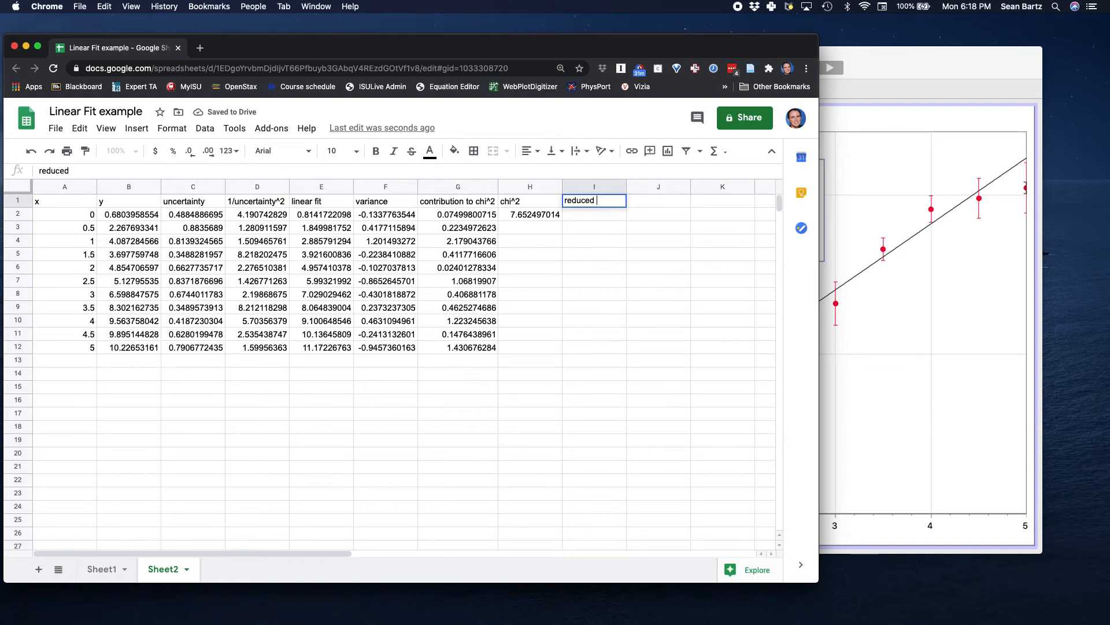
type("chi^2")
key("Return")
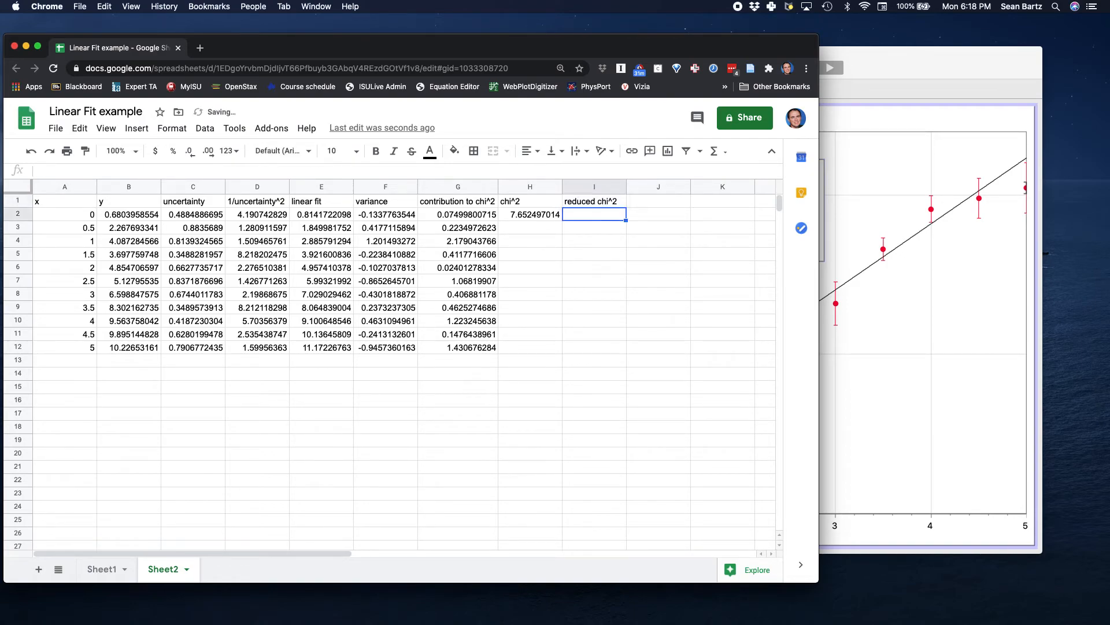
left_click(542, 220)
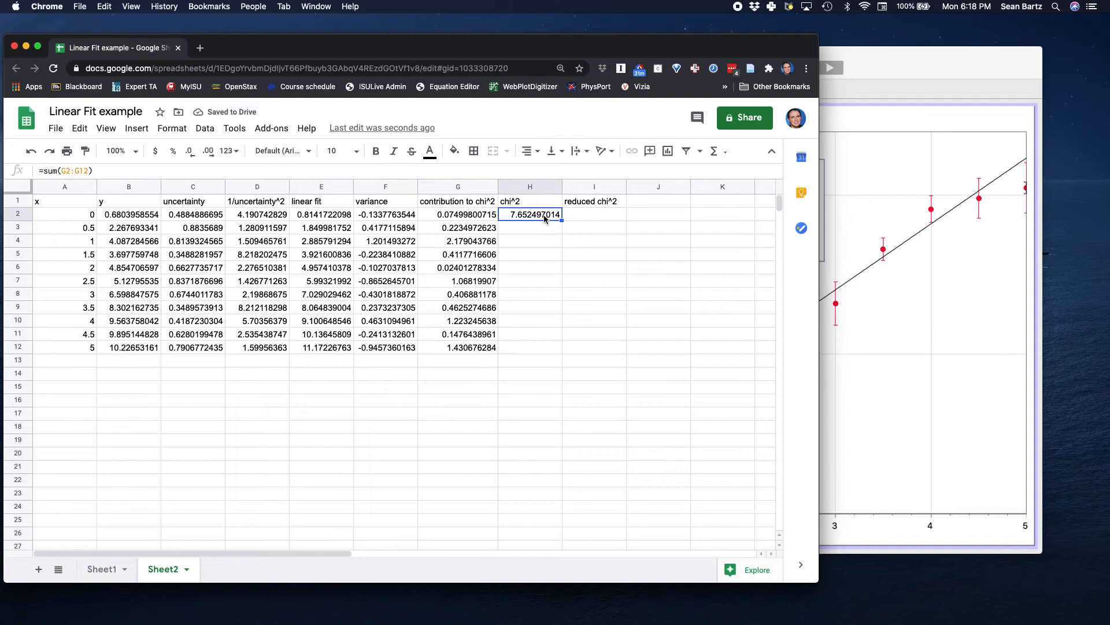
Calculate the reduced chi^2 in I2 with the formula =H2/(count(A2:A12)-2)
left_click(579, 217)
type("=")
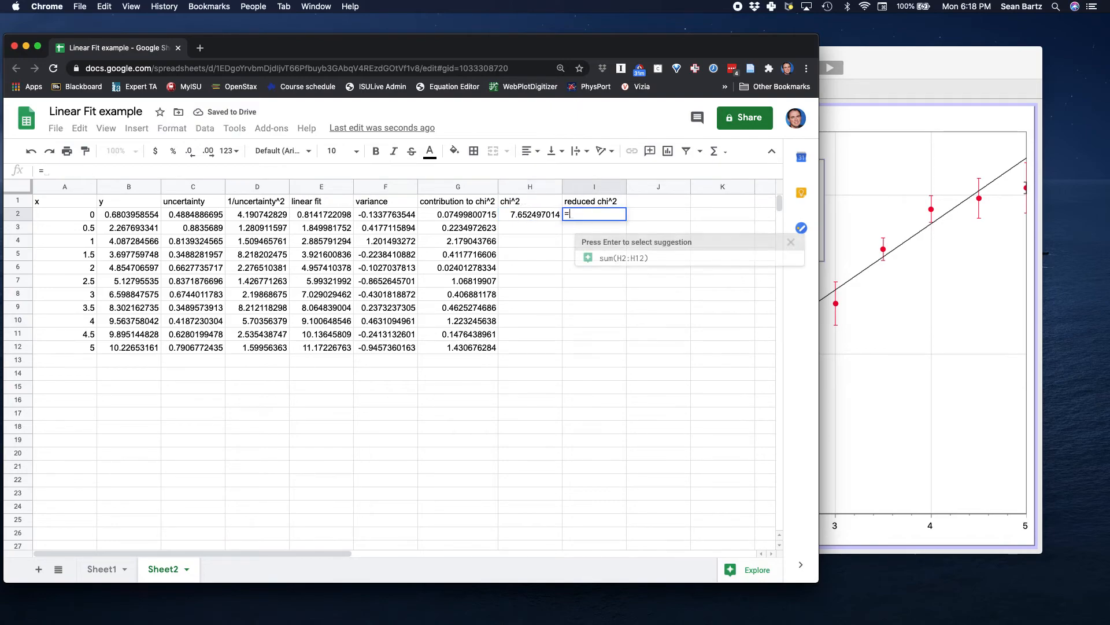
left_click(558, 216)
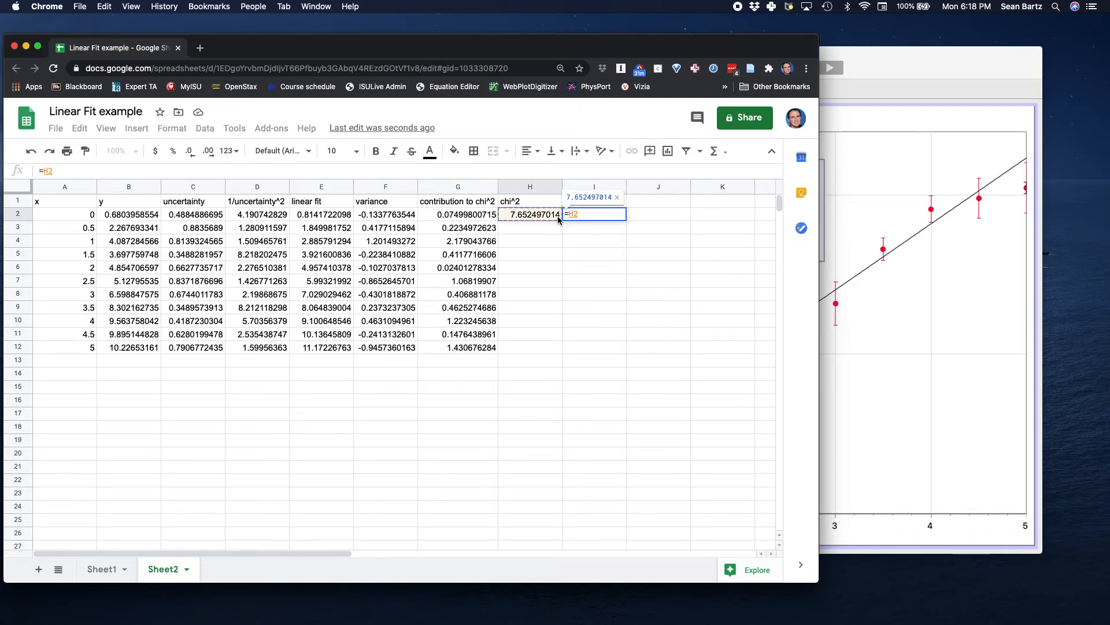
type("/(")
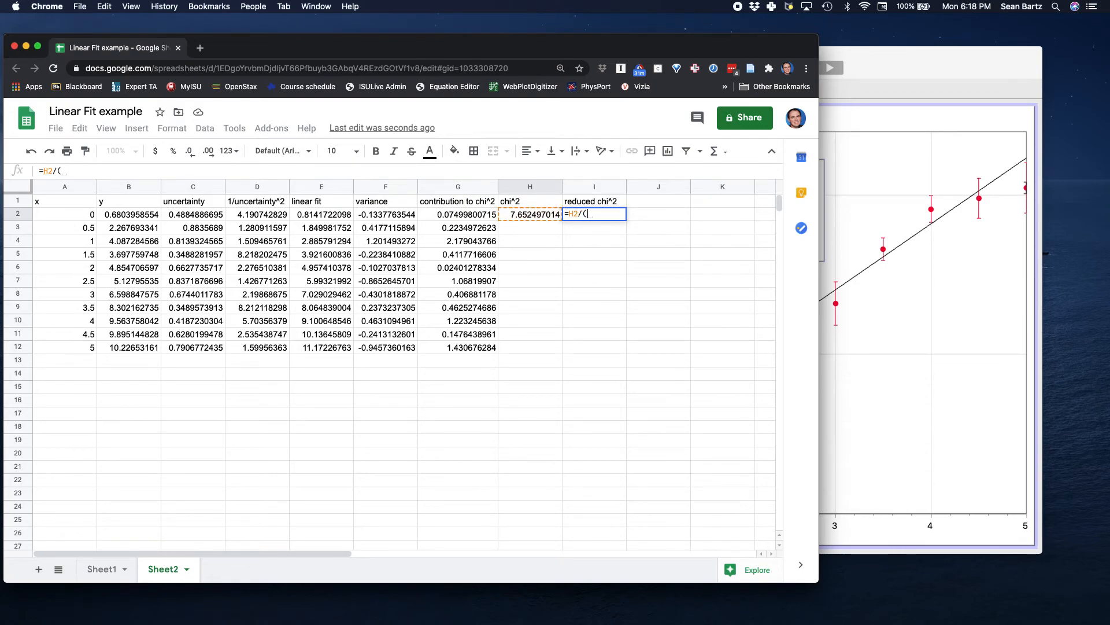
type("count")
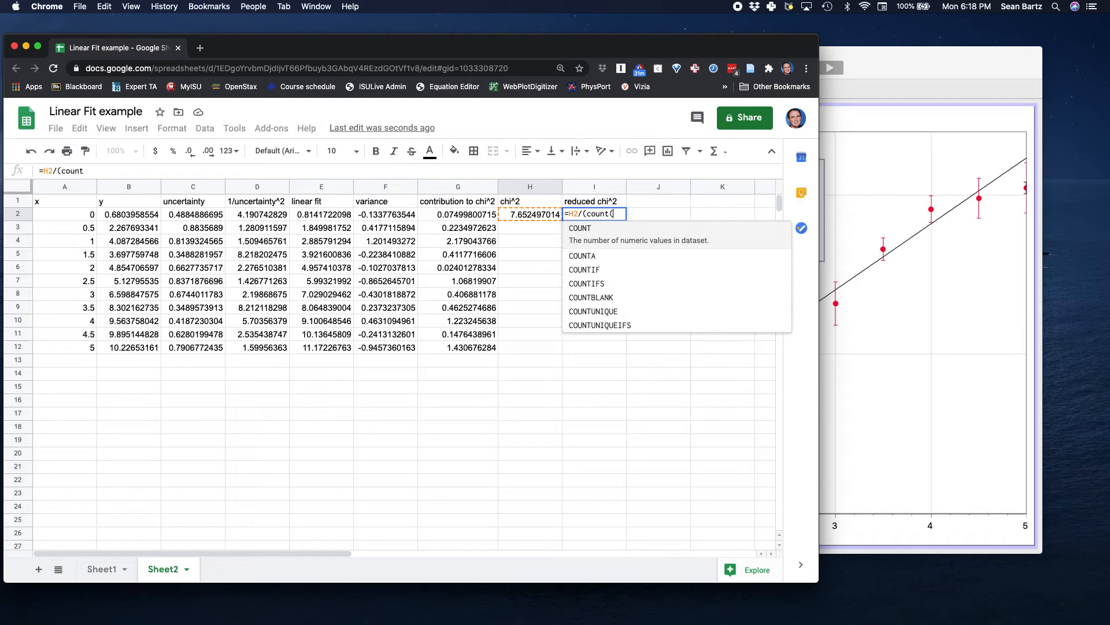
type("(")
left_click_drag(91, 216, 95, 343)
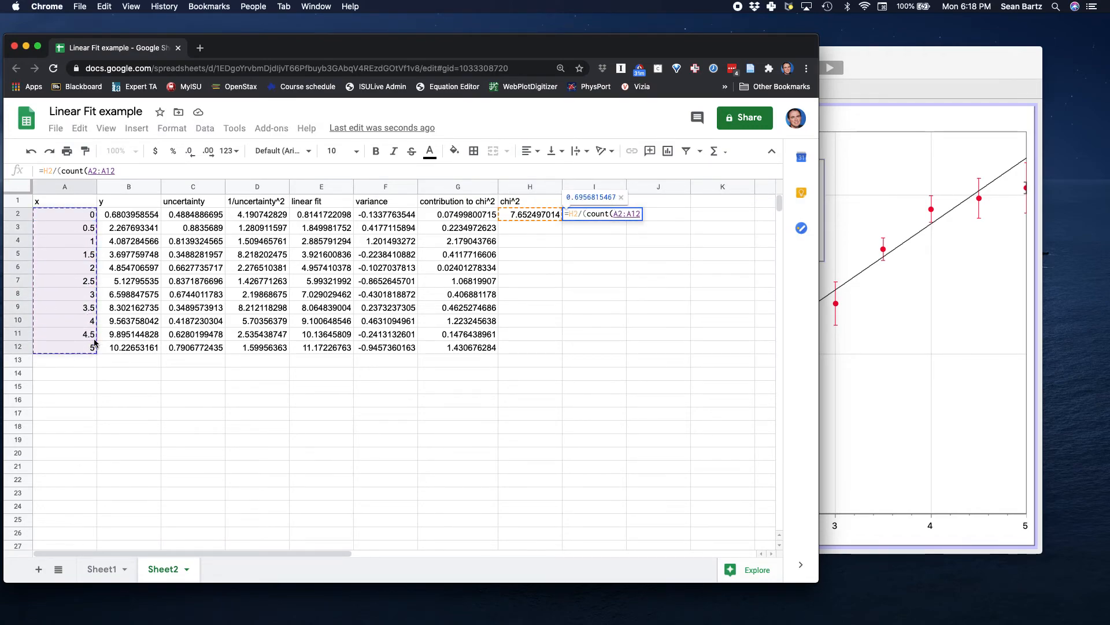
type(")")
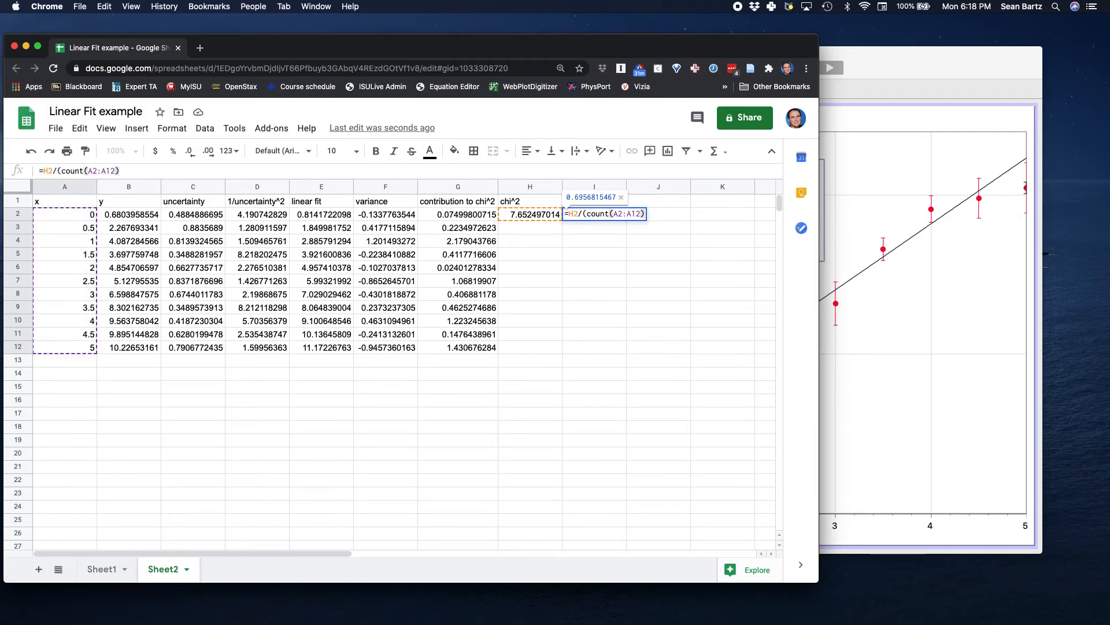
type("-")
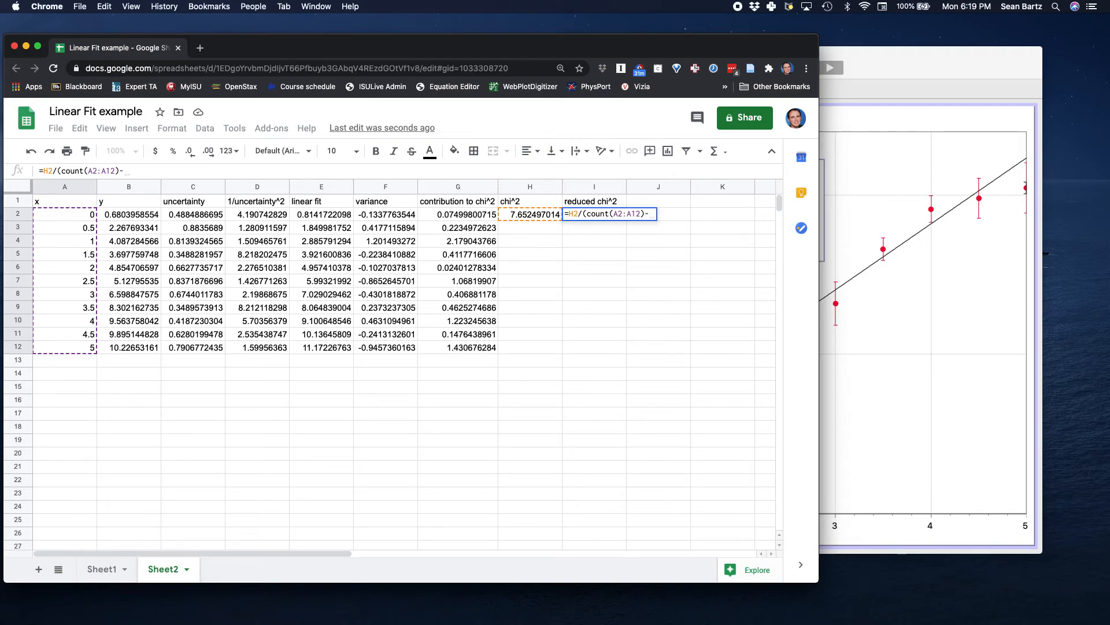
type("2)")
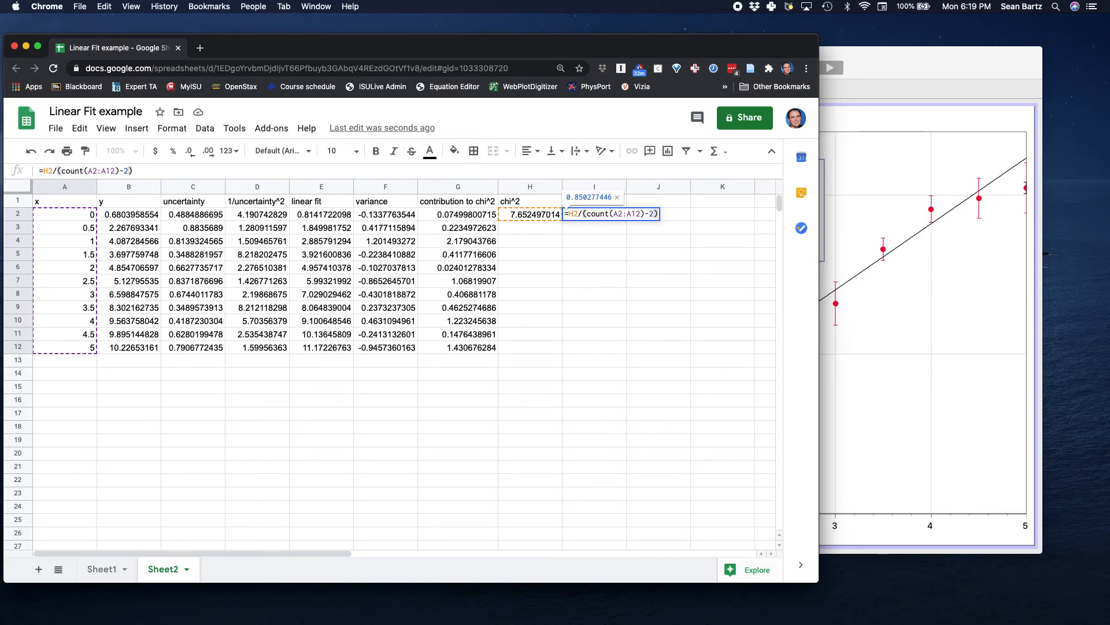
key("Return")
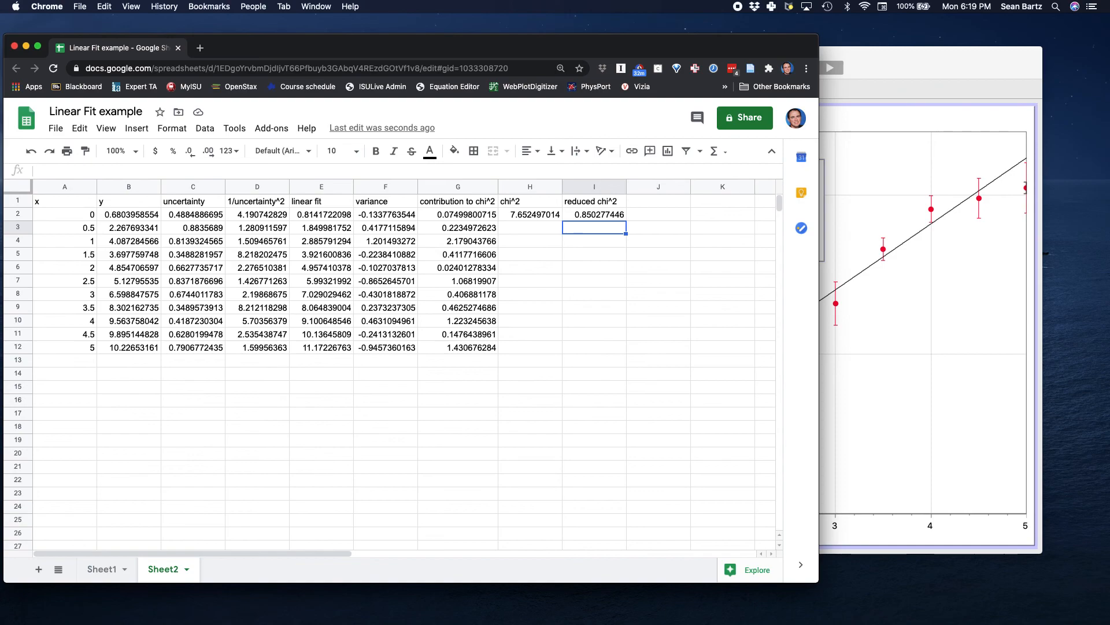
Review the linear fit parameters in Logger Pro, then return to Google Sheets and inspect the chi^2 and reduced chi^2 cells
left_click(963, 54)
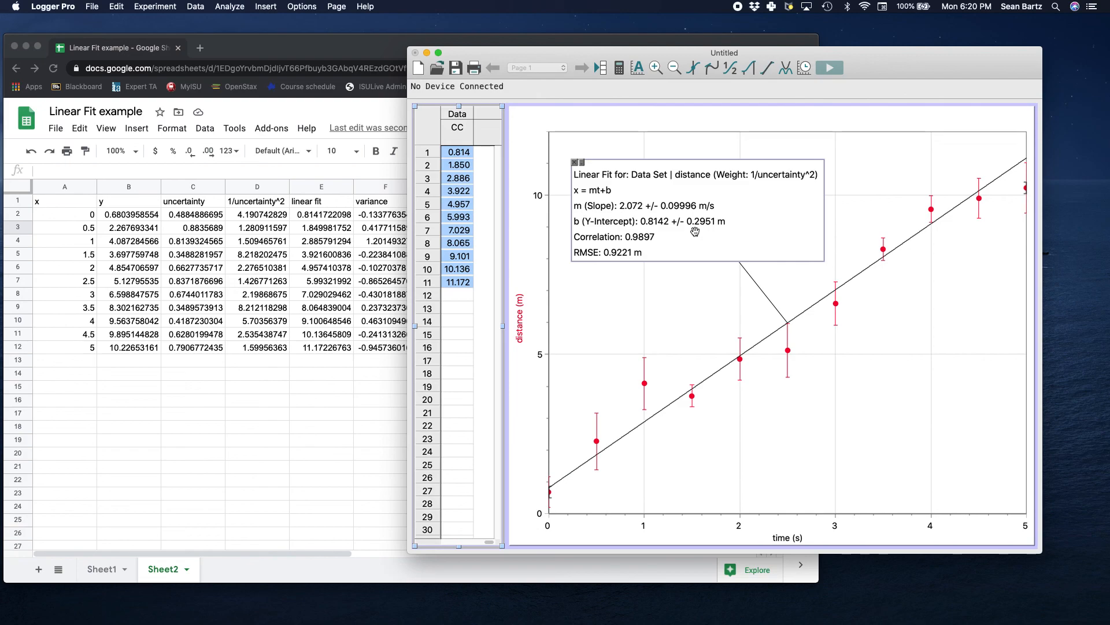
left_click(355, 264)
left_click(518, 216)
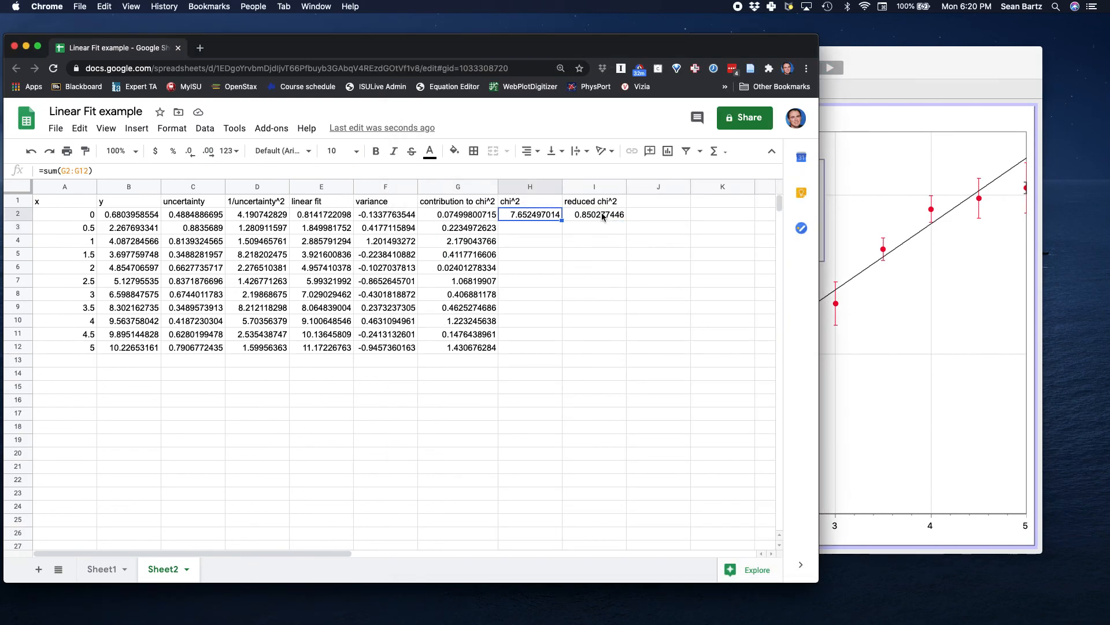
left_click(603, 215)
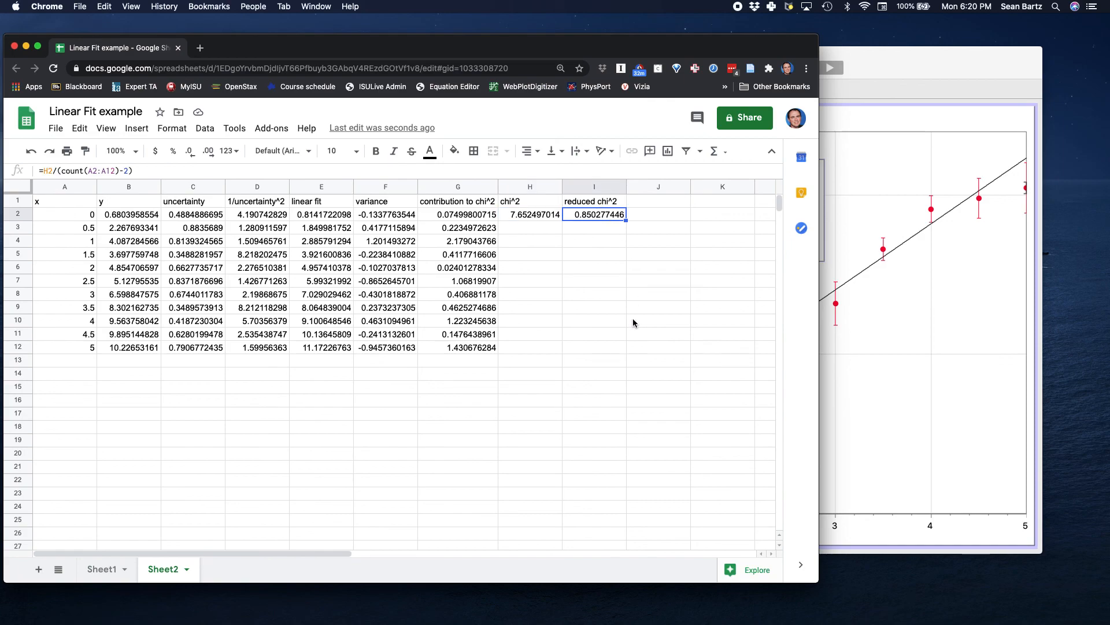